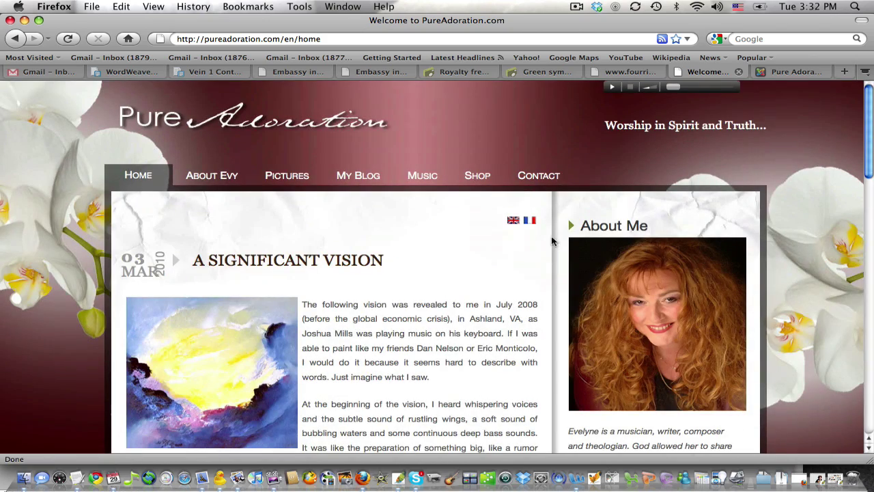
Switch the Pure Adoration website to French and examine the language code in its address, the translated article and the search box.
{"action": "left_click", "coordinate": [531, 221]}
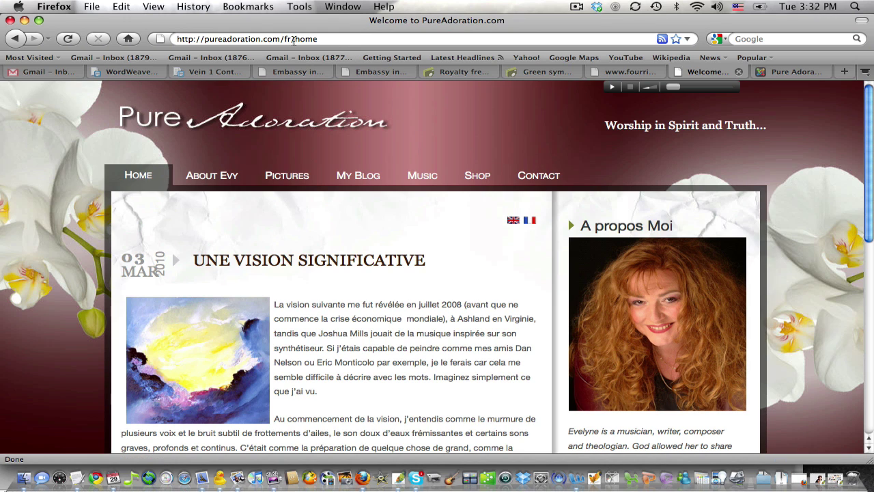
{"action": "left_click", "coordinate": [287, 38]}
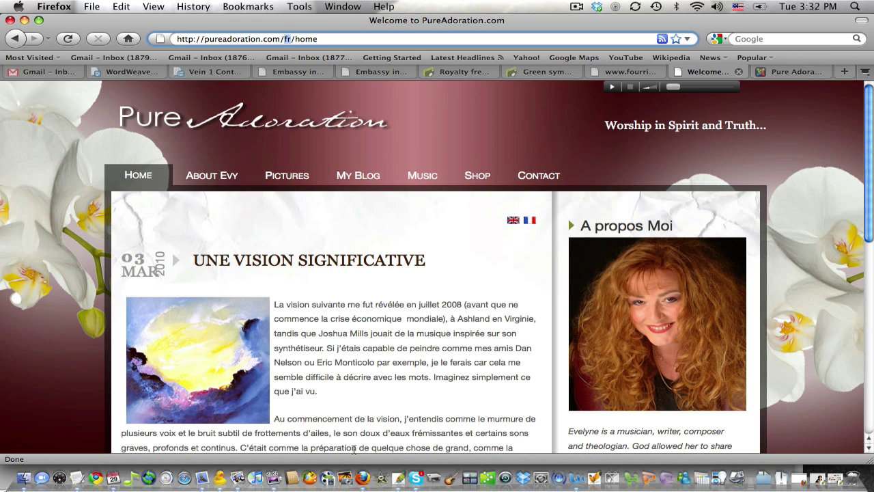
{"action": "scroll", "coordinate": [406, 358], "scroll_direction": "down", "scroll_amount": 15}
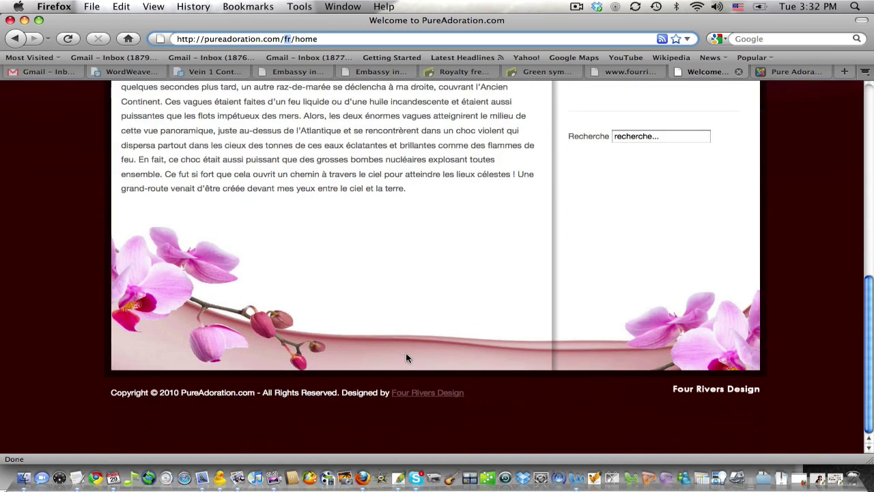
{"action": "scroll", "coordinate": [406, 358], "scroll_direction": "up", "scroll_amount": 5}
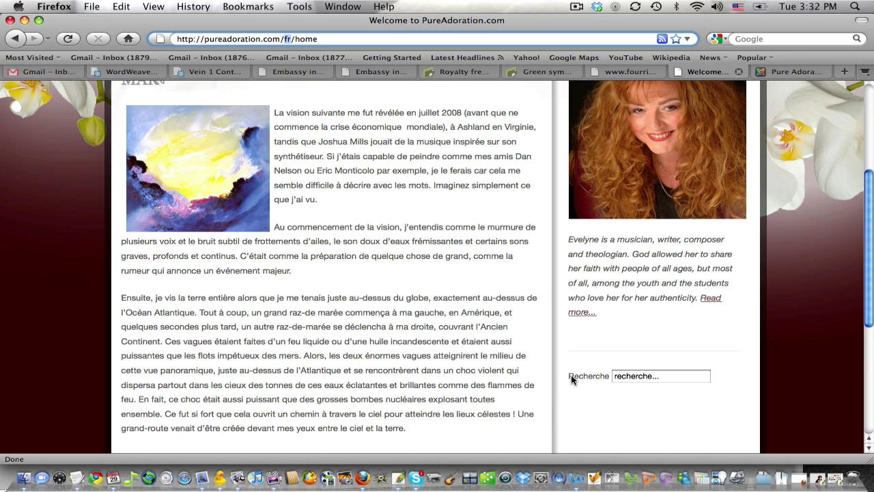
{"action": "left_click", "coordinate": [641, 376]}
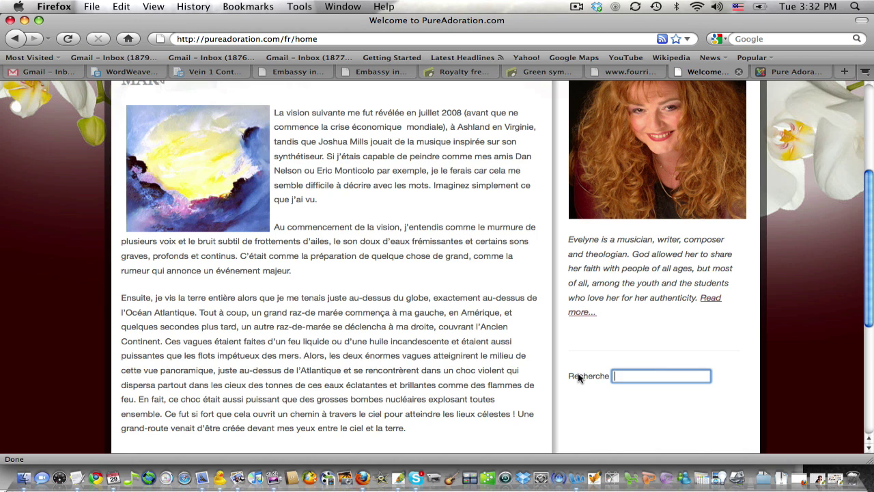
{"action": "scroll", "coordinate": [577, 376], "scroll_direction": "up", "scroll_amount": 5}
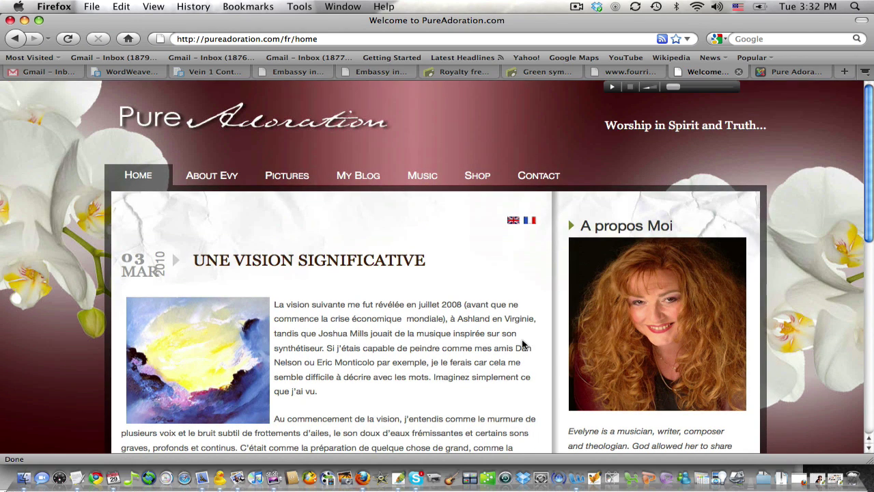
{"action": "scroll", "coordinate": [462, 327], "scroll_direction": "down", "scroll_amount": 5}
{"action": "scroll", "coordinate": [462, 327], "scroll_direction": "down", "scroll_amount": 4}
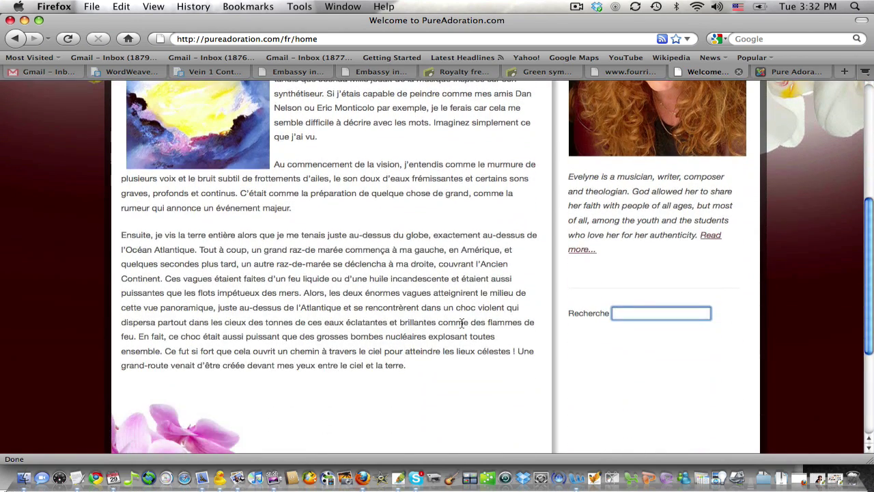
{"action": "scroll", "coordinate": [461, 326], "scroll_direction": "up", "scroll_amount": 9}
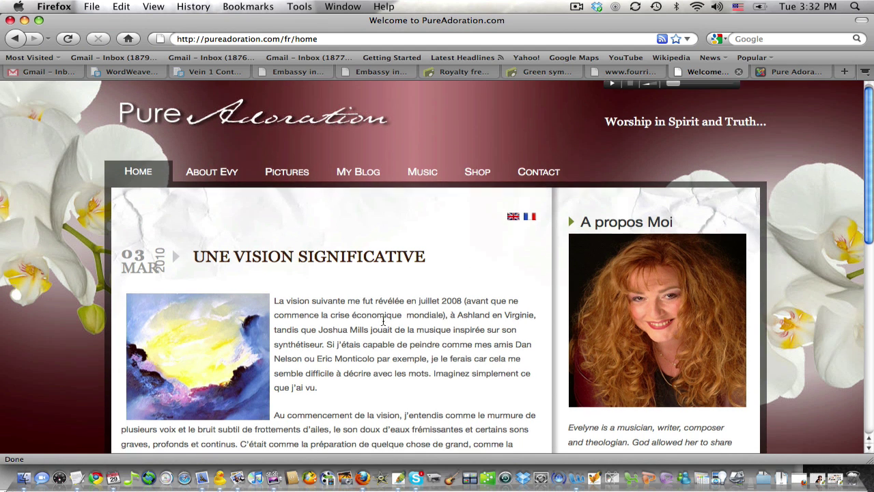
{"action": "scroll", "coordinate": [384, 321], "scroll_direction": "down", "scroll_amount": 5}
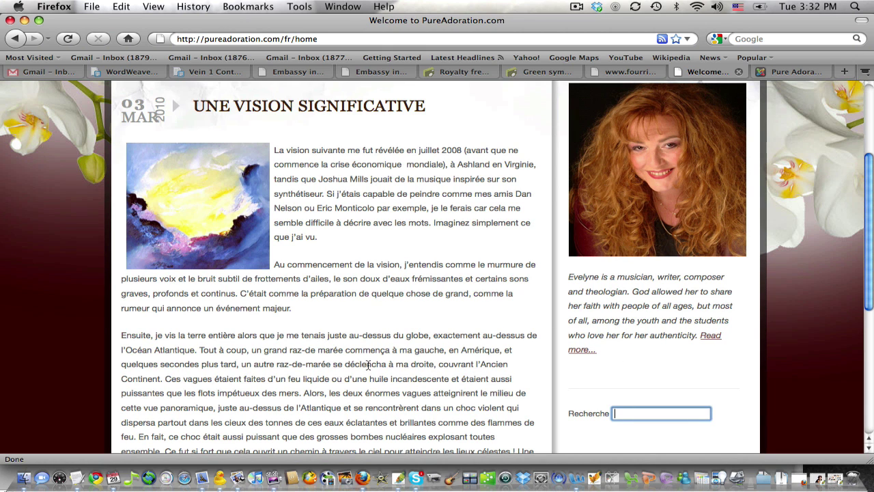
{"action": "scroll", "coordinate": [368, 365], "scroll_direction": "up", "scroll_amount": 5}
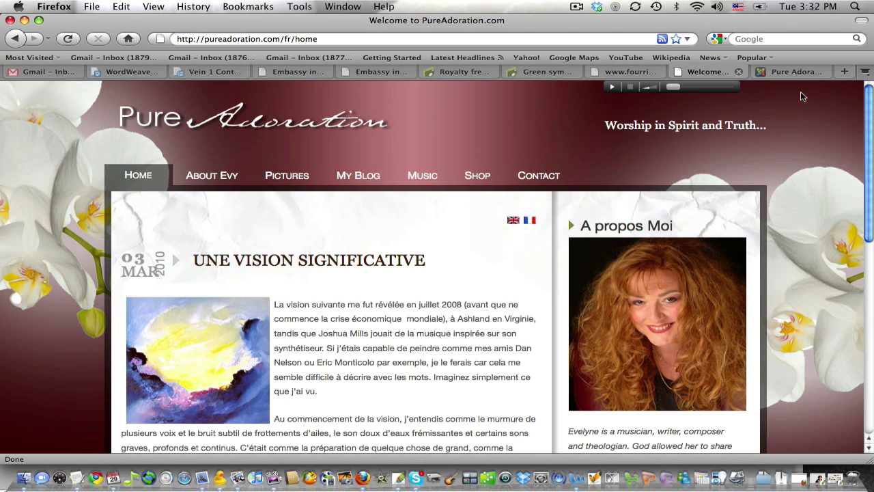
Switch to the site's Joomla administration and open the Joom!Fish translation overview to review the French content translations.
{"action": "left_click", "coordinate": [788, 72]}
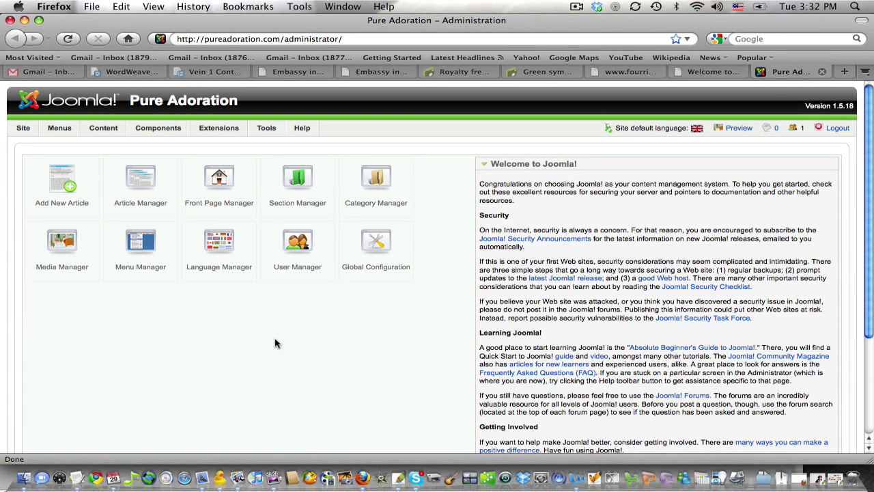
{"action": "mouse_move", "coordinate": [159, 130]}
{"action": "mouse_move", "coordinate": [149, 192]}
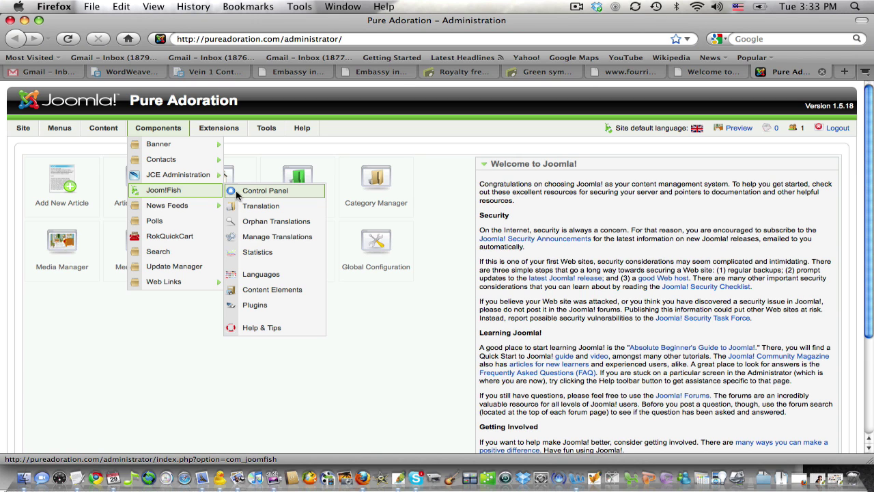
{"action": "left_click", "coordinate": [239, 194]}
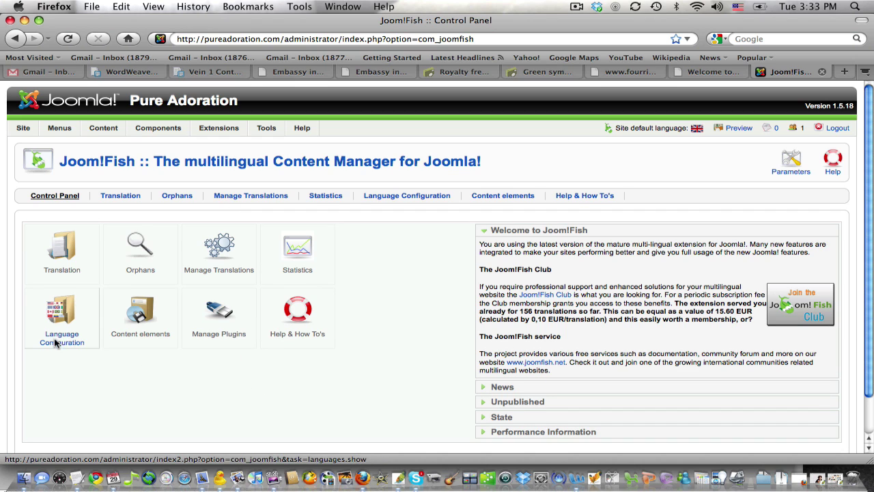
{"action": "left_click", "coordinate": [66, 260]}
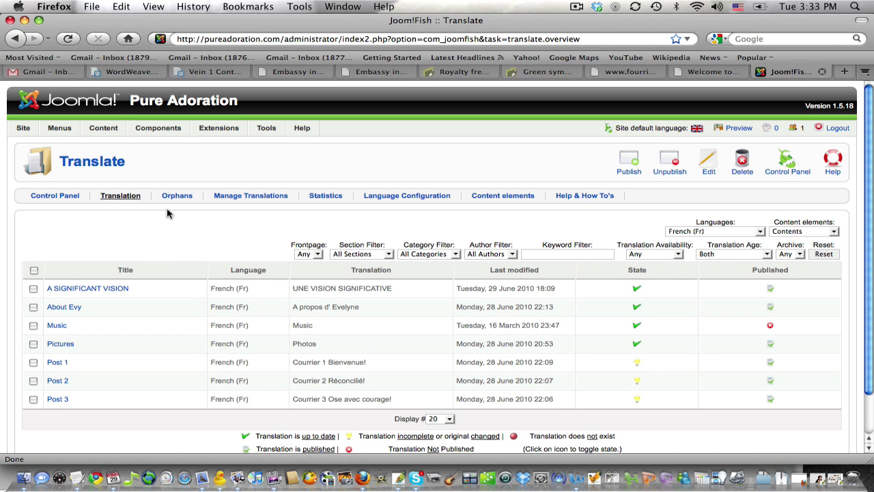
{"action": "scroll", "coordinate": [167, 213], "scroll_direction": "down", "scroll_amount": 1}
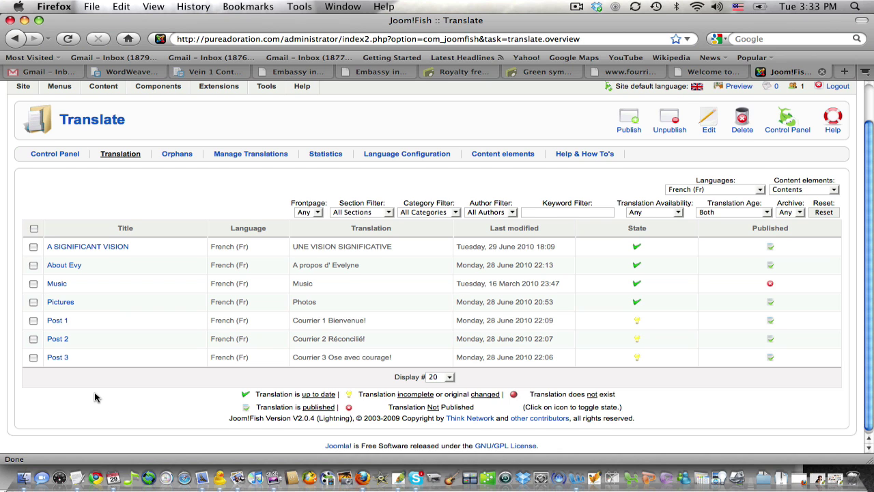
{"action": "scroll", "coordinate": [95, 397], "scroll_direction": "up", "scroll_amount": 2}
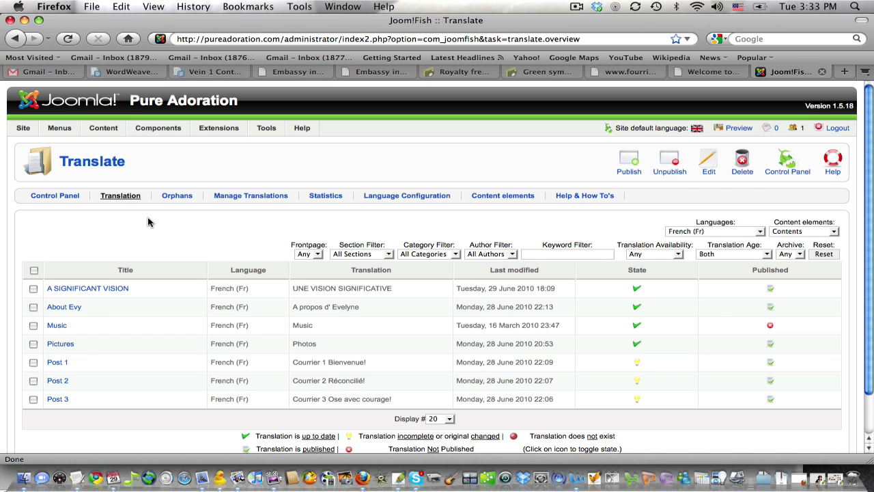
{"action": "scroll", "coordinate": [148, 221], "scroll_direction": "down", "scroll_amount": 2}
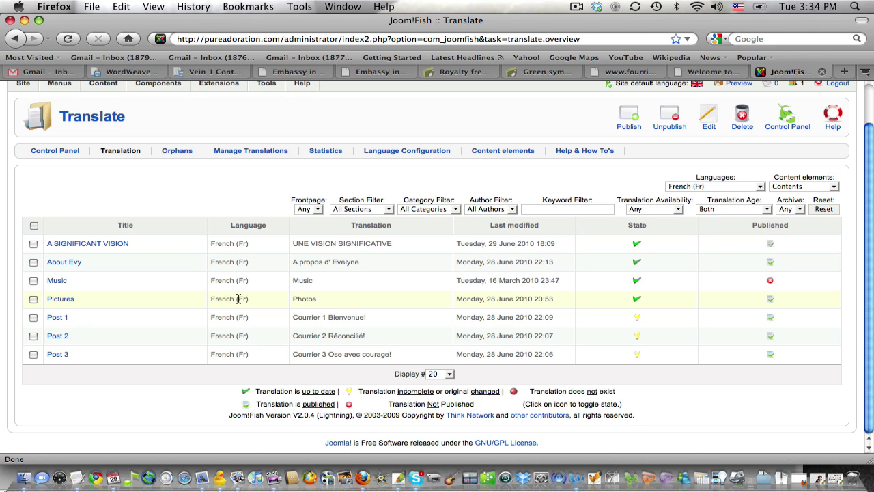
{"action": "scroll", "coordinate": [239, 298], "scroll_direction": "up", "scroll_amount": 2}
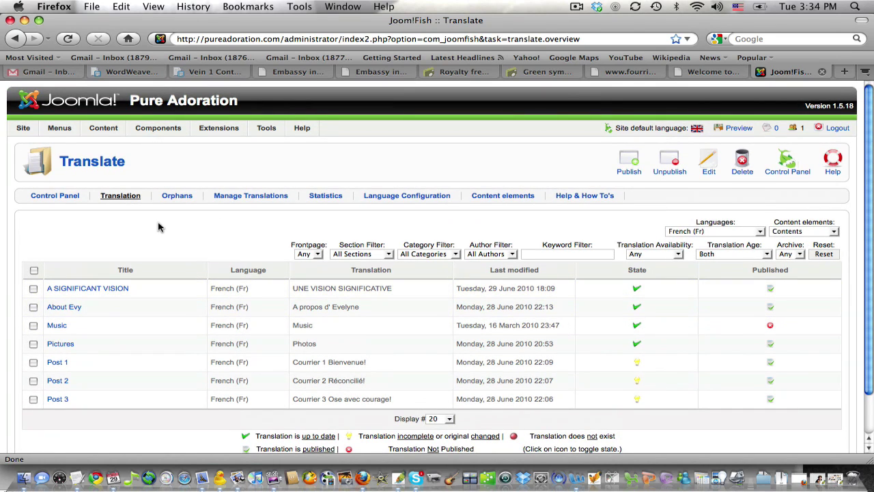
Open the task for copying originals to a language in Manage Translations and review its content elements.
{"action": "left_click", "coordinate": [246, 196]}
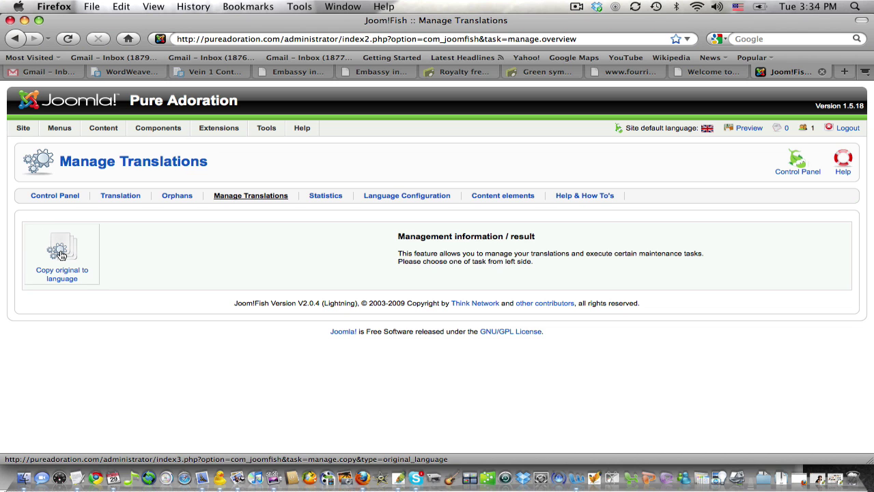
{"action": "left_click", "coordinate": [60, 254]}
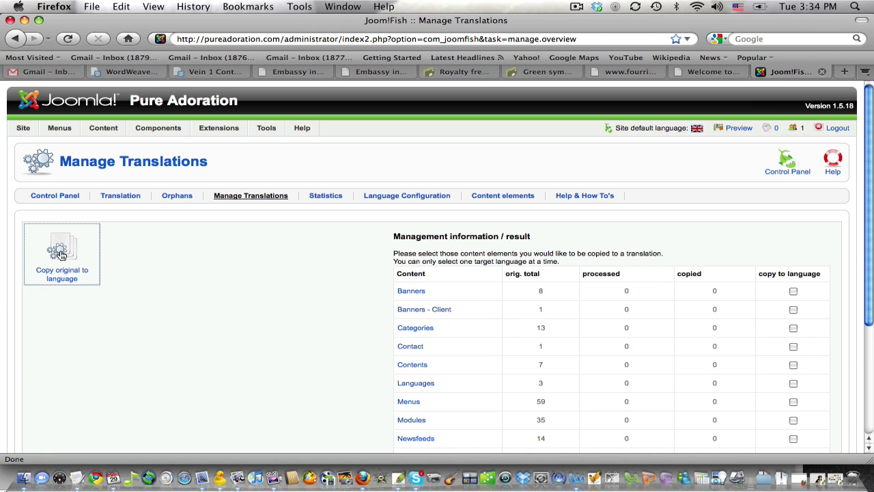
{"action": "scroll", "coordinate": [301, 286], "scroll_direction": "down", "scroll_amount": 5}
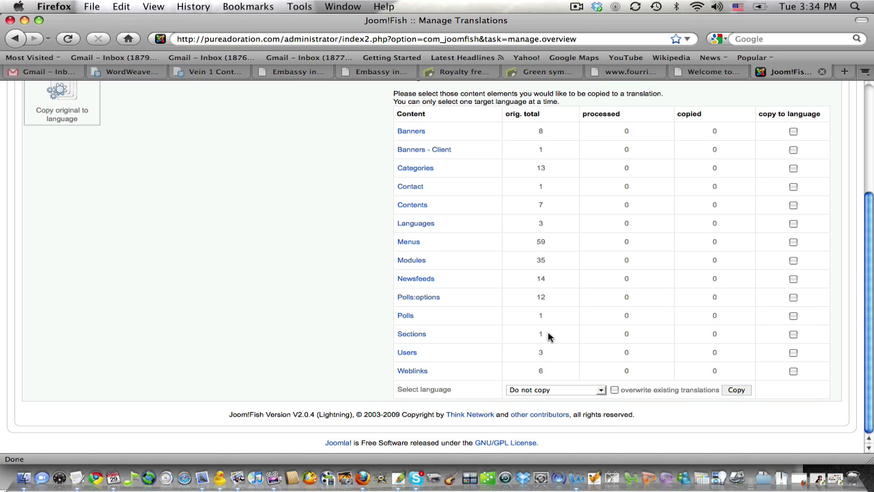
Set the copy target language to Nederlands - nl-NL and enable overwriting of existing translations.
{"action": "left_click", "coordinate": [547, 390]}
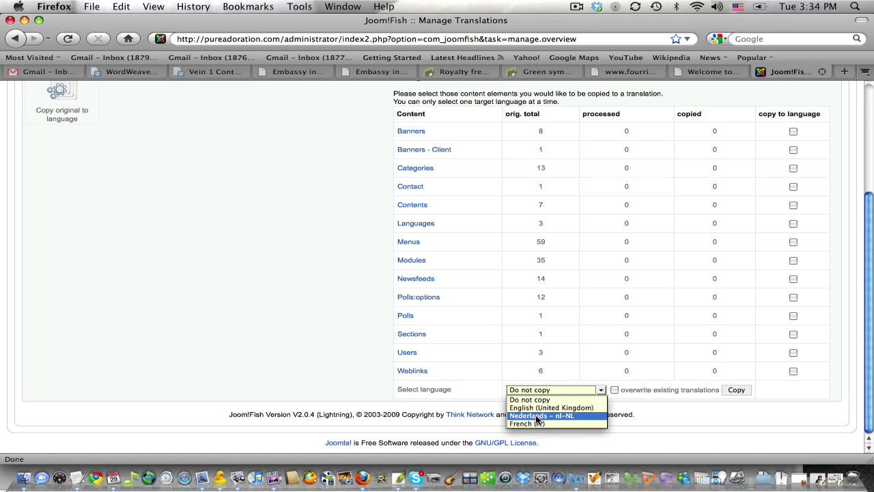
{"action": "left_click", "coordinate": [535, 414]}
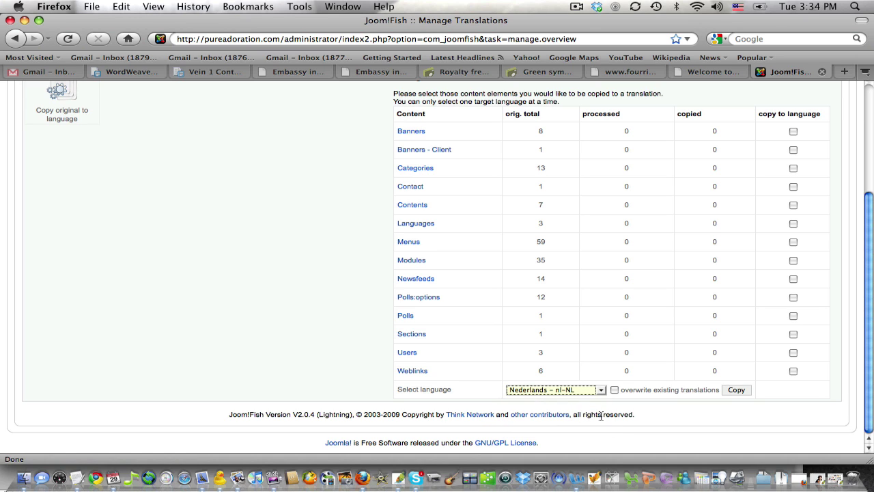
{"action": "left_click", "coordinate": [614, 390]}
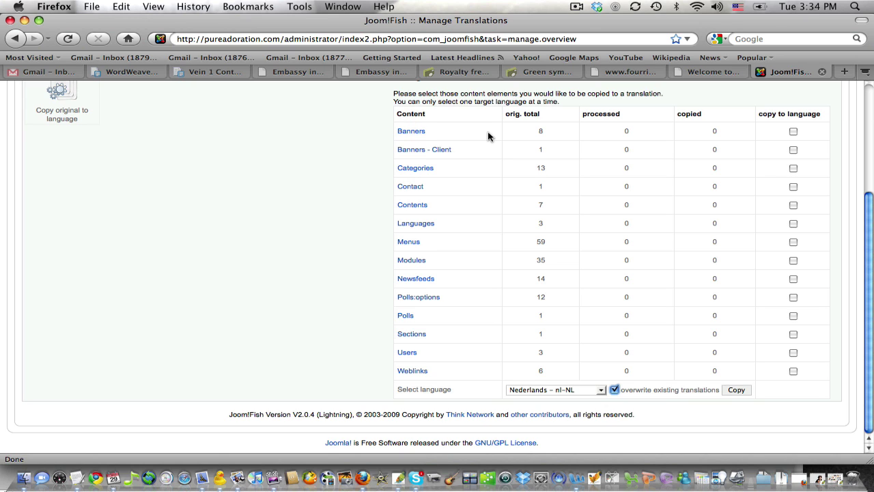
{"action": "left_click", "coordinate": [536, 391]}
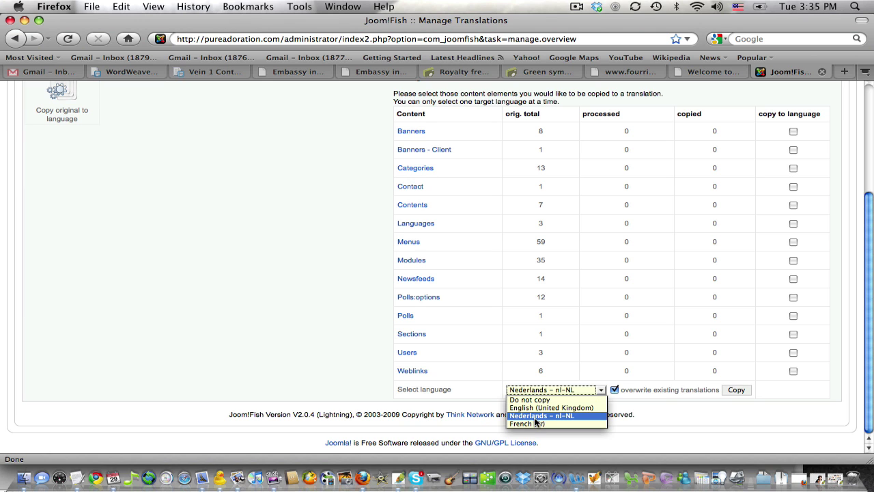
{"action": "left_click", "coordinate": [688, 433]}
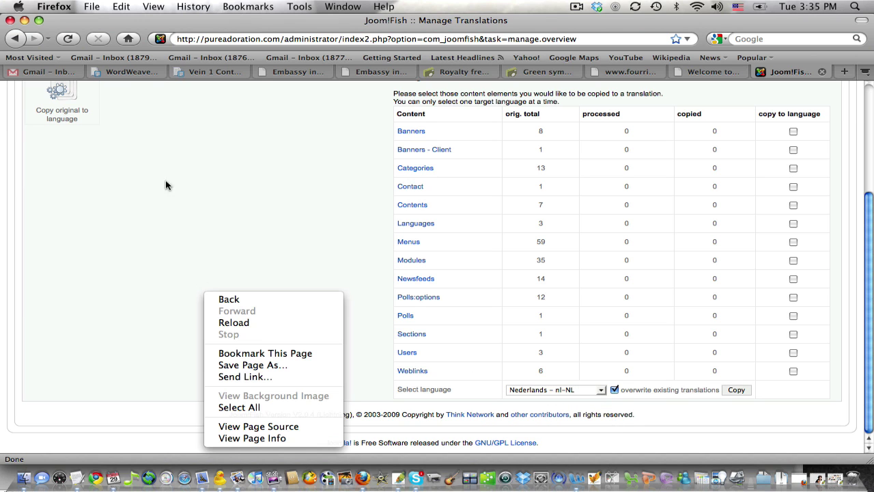
{"action": "left_click", "coordinate": [114, 217]}
Return to the translation overview and list the French translations of the Menus and the Modules content elements.
{"action": "scroll", "coordinate": [213, 263], "scroll_direction": "up", "scroll_amount": 1}
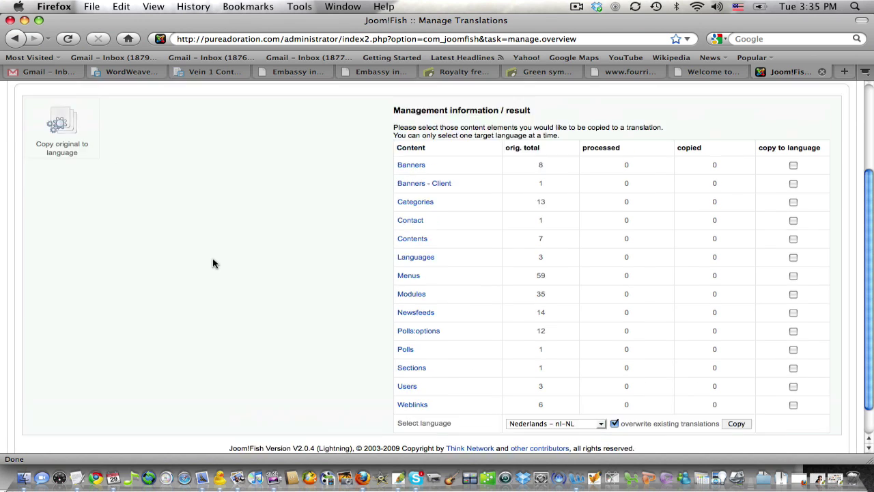
{"action": "scroll", "coordinate": [213, 262], "scroll_direction": "up", "scroll_amount": 4}
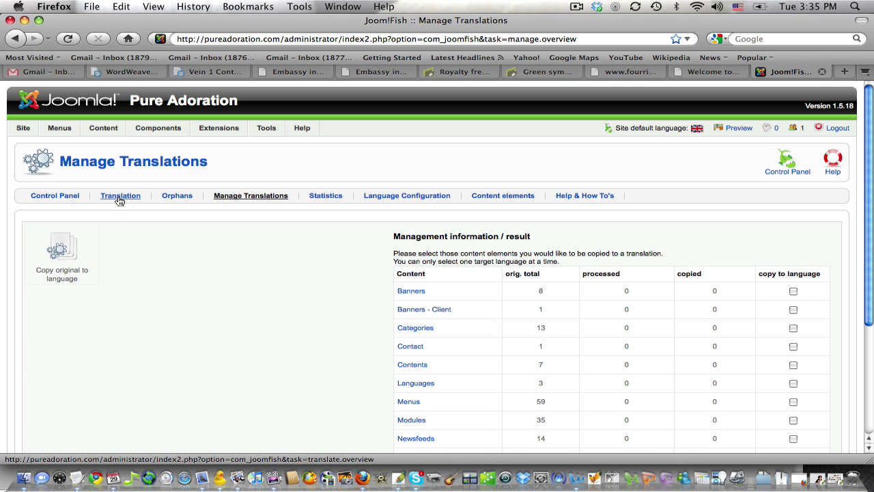
{"action": "left_click", "coordinate": [120, 197]}
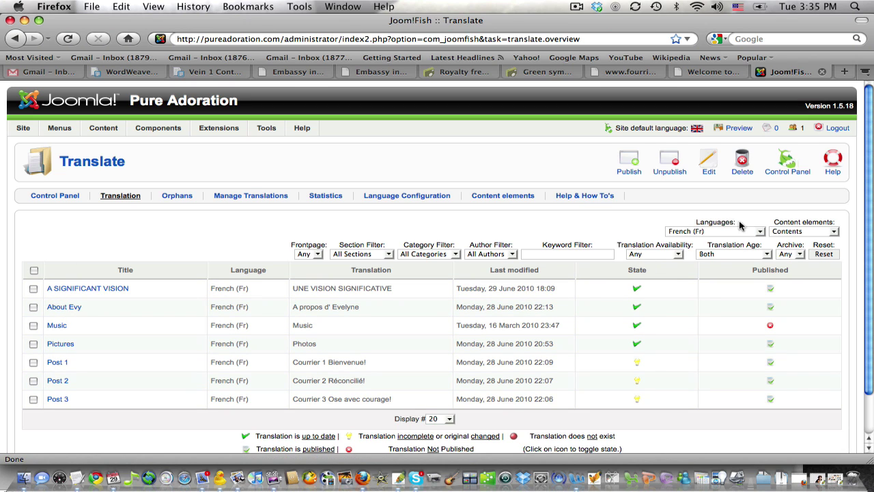
{"action": "left_click", "coordinate": [803, 233]}
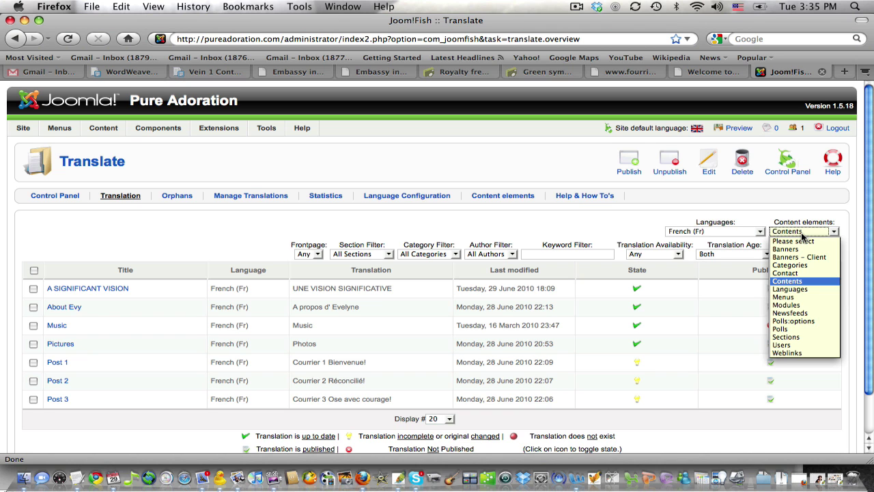
{"action": "left_click", "coordinate": [785, 297]}
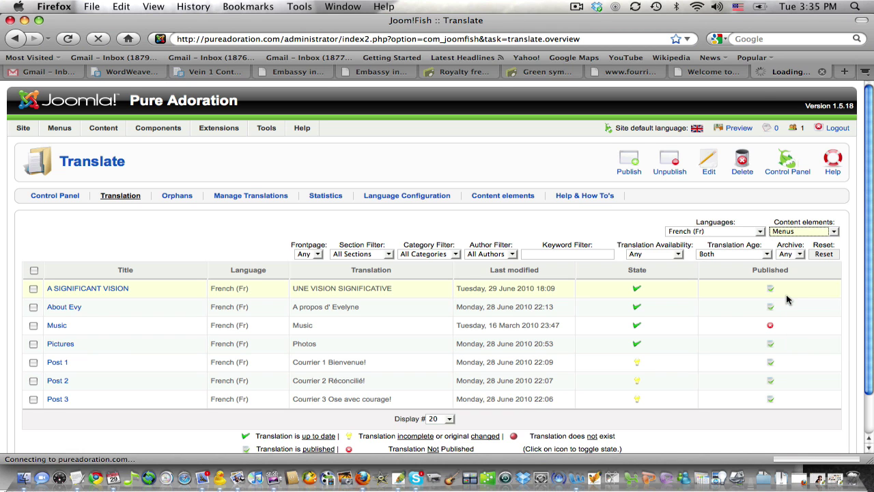
{"action": "scroll", "coordinate": [314, 281], "scroll_direction": "down", "scroll_amount": 2}
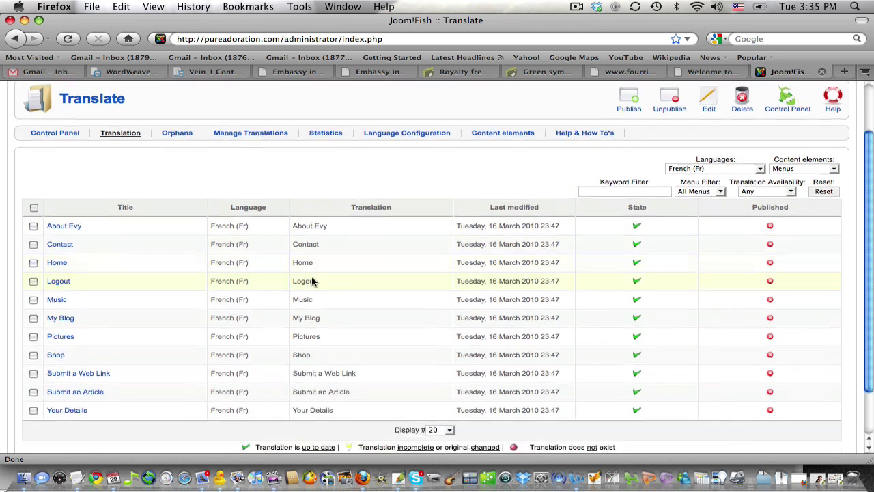
{"action": "scroll", "coordinate": [312, 280], "scroll_direction": "down", "scroll_amount": 1}
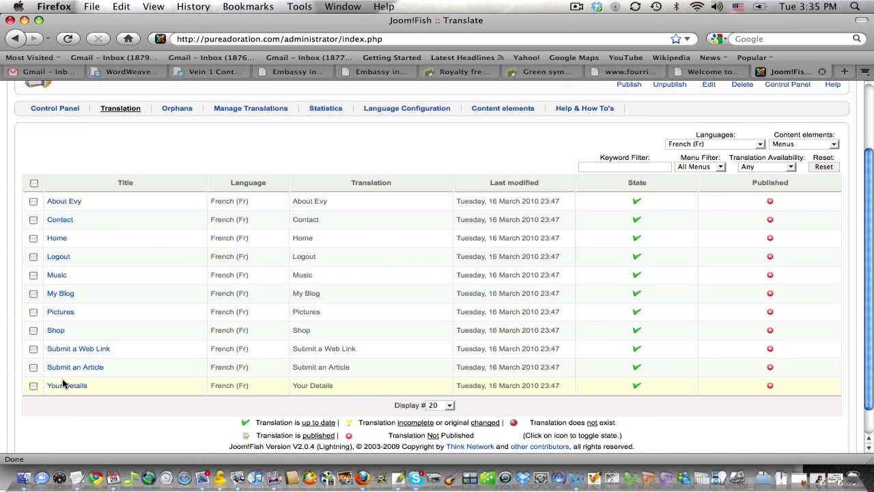
{"action": "left_click", "coordinate": [818, 145]}
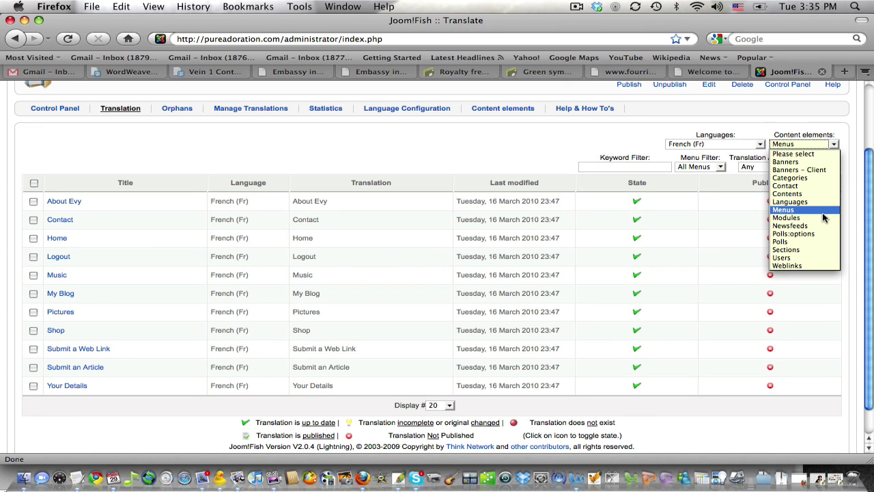
{"action": "left_click", "coordinate": [786, 217]}
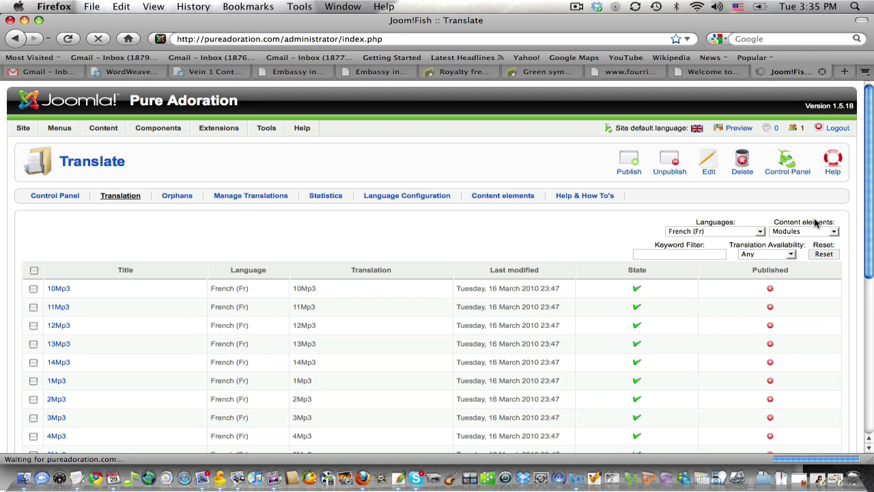
Look through the French module translations and their published states.
{"action": "scroll", "coordinate": [302, 225], "scroll_direction": "down", "scroll_amount": 10}
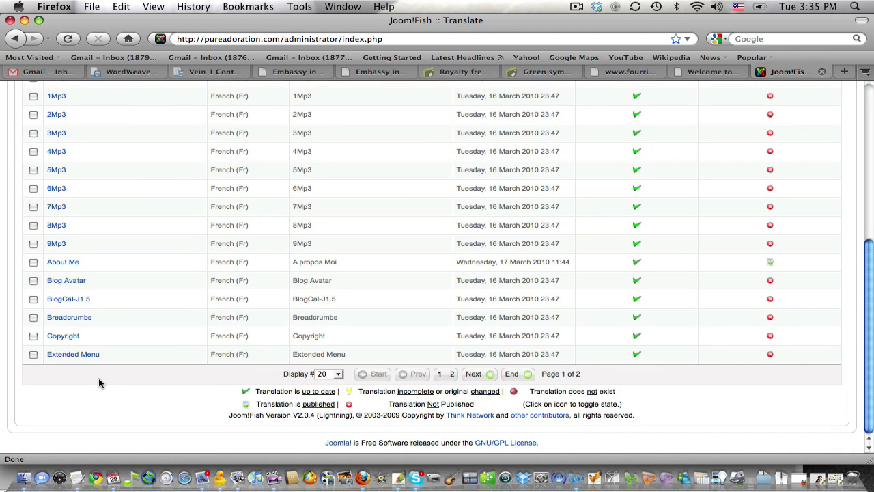
{"action": "scroll", "coordinate": [240, 298], "scroll_direction": "up", "scroll_amount": 5}
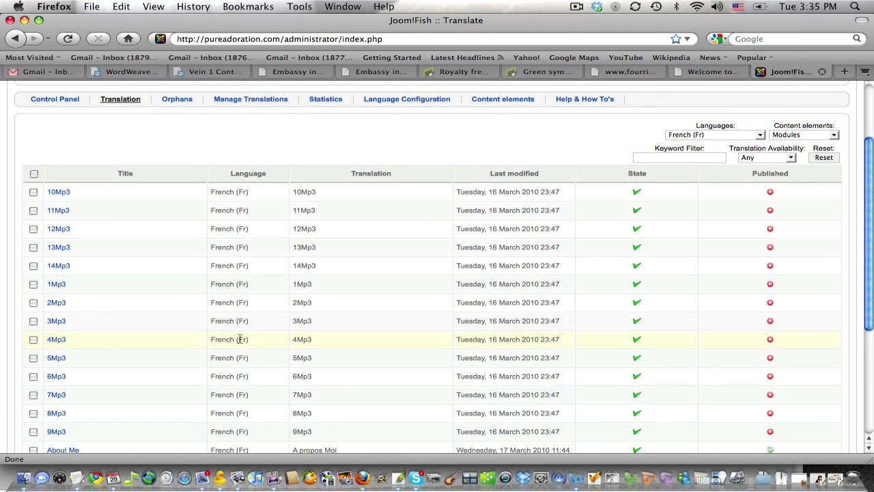
{"action": "scroll", "coordinate": [250, 316], "scroll_direction": "up", "scroll_amount": 3}
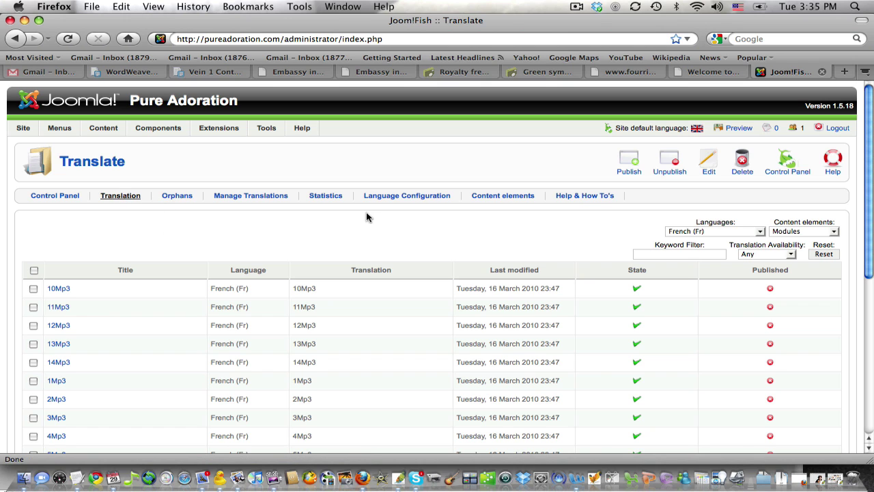
List the French translations of the Categories content element, followed by those of Contents.
{"action": "left_click", "coordinate": [804, 232]}
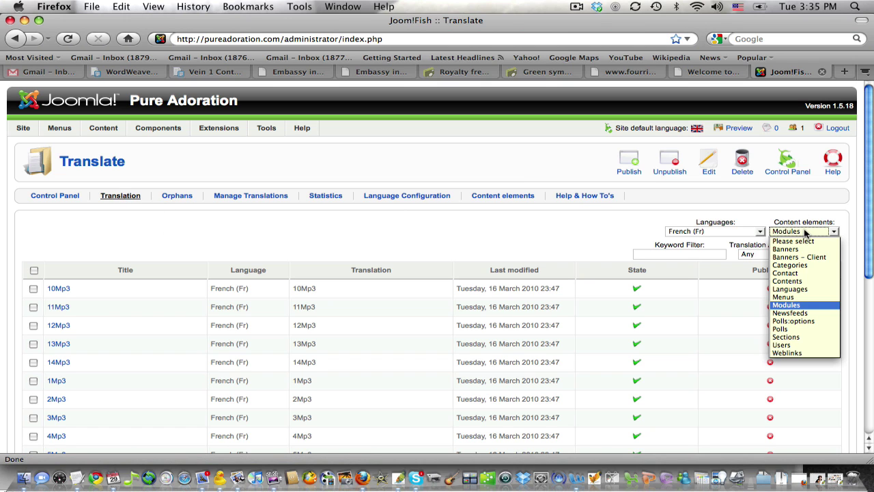
{"action": "left_click", "coordinate": [797, 266]}
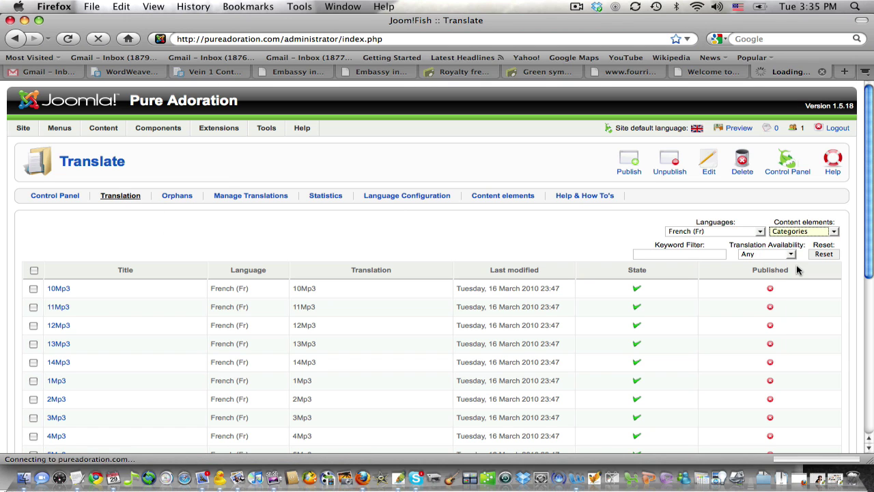
{"action": "left_click", "coordinate": [811, 232]}
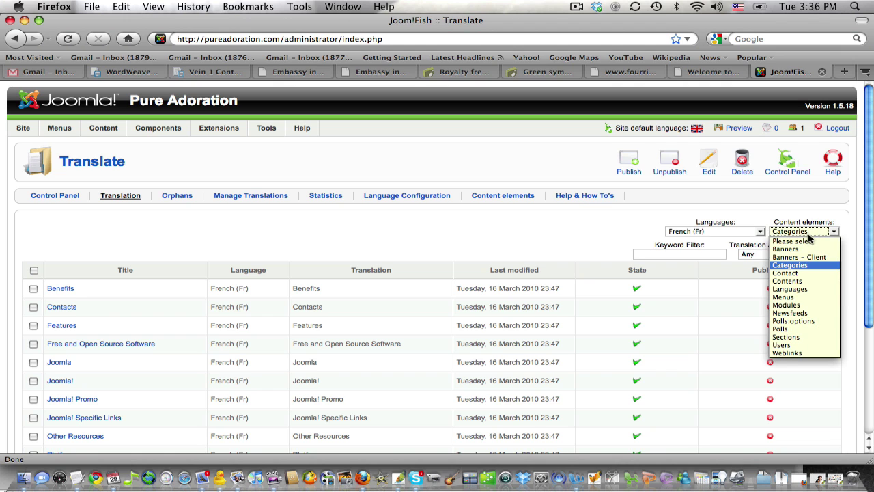
{"action": "left_click", "coordinate": [806, 281]}
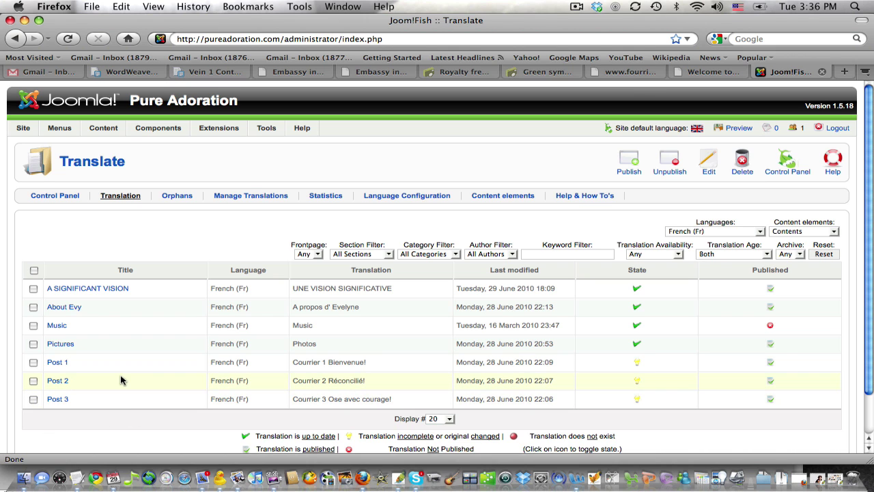
Switch to the public website and look through its French about page.
{"action": "left_click", "coordinate": [699, 74]}
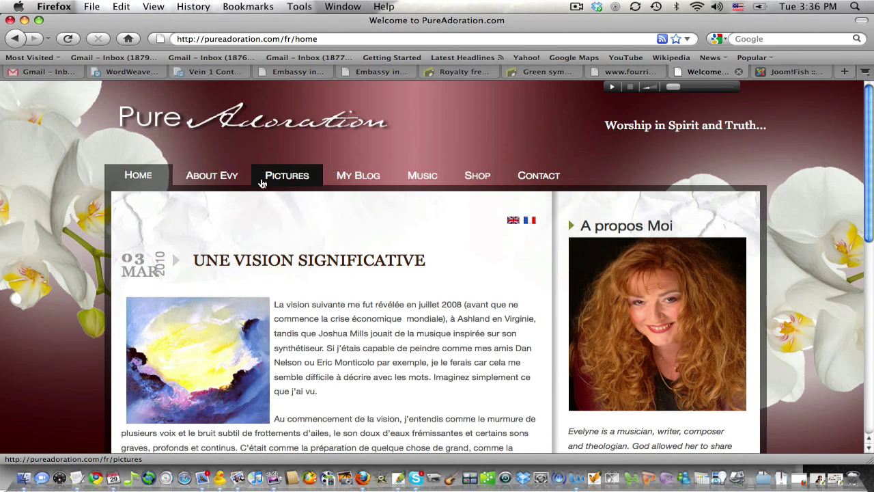
{"action": "left_click", "coordinate": [213, 177]}
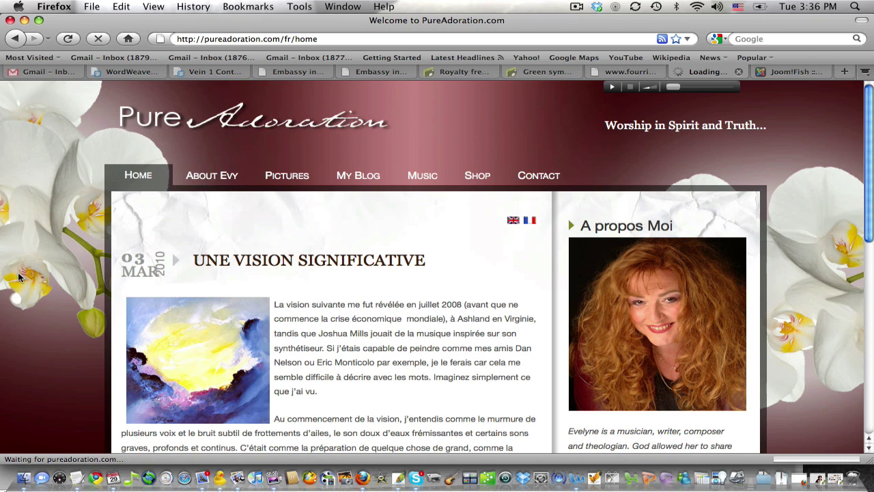
{"action": "scroll", "coordinate": [68, 218], "scroll_direction": "down", "scroll_amount": 10}
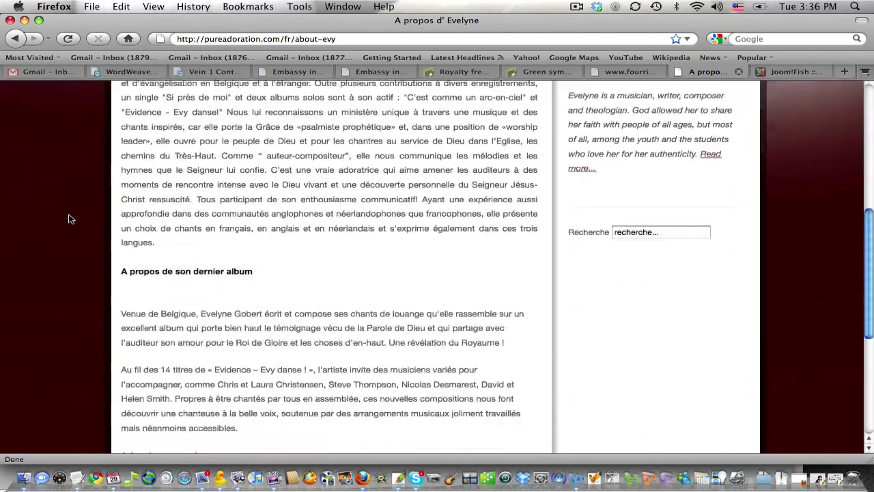
{"action": "scroll", "coordinate": [68, 218], "scroll_direction": "up", "scroll_amount": 10}
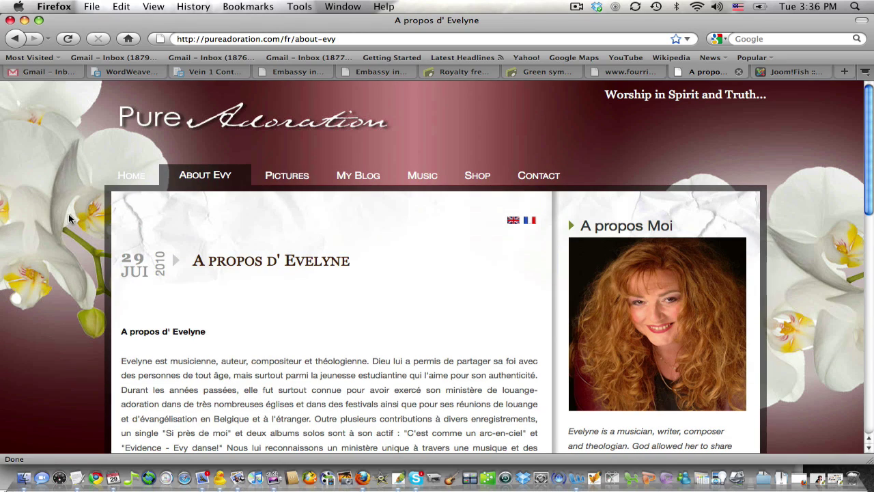
Open the French Pictures page of the website and view it down to the footer.
{"action": "left_click", "coordinate": [292, 176]}
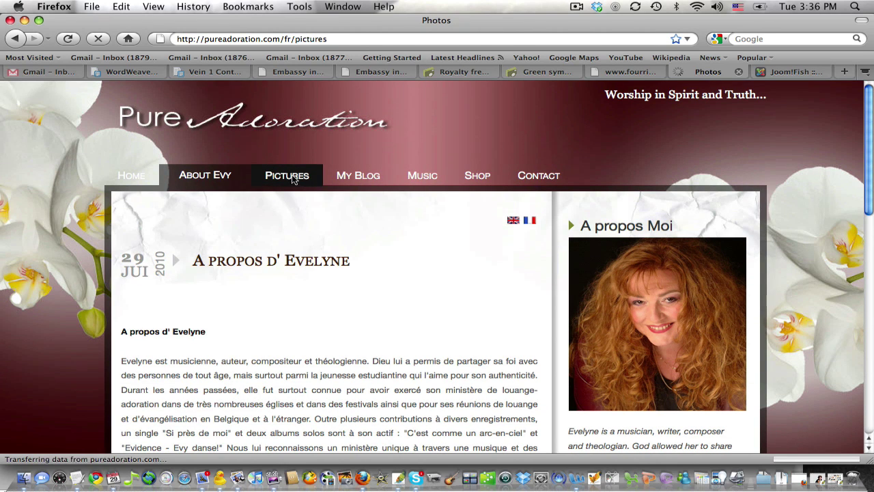
{"action": "scroll", "coordinate": [293, 179], "scroll_direction": "down", "scroll_amount": 3}
{"action": "scroll", "coordinate": [292, 179], "scroll_direction": "down", "scroll_amount": 7}
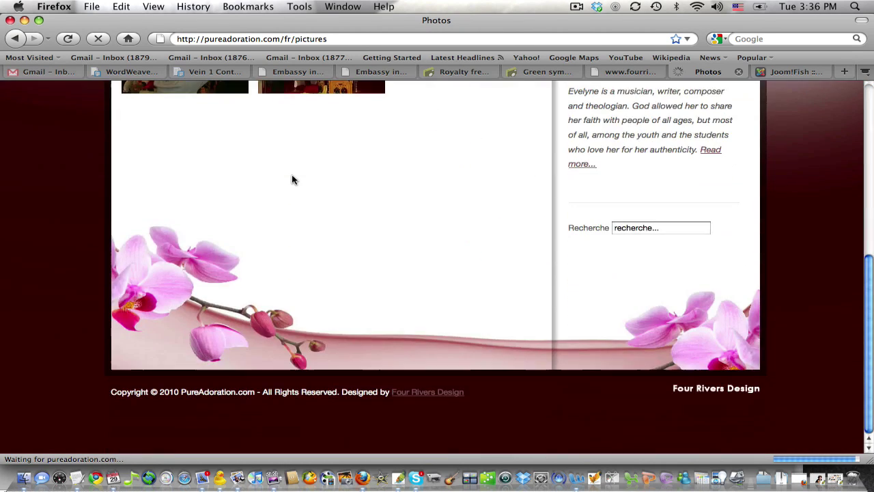
{"action": "scroll", "coordinate": [293, 180], "scroll_direction": "up", "scroll_amount": 10}
Open the French My Blog page and look through its translated posts.
{"action": "left_click", "coordinate": [367, 178]}
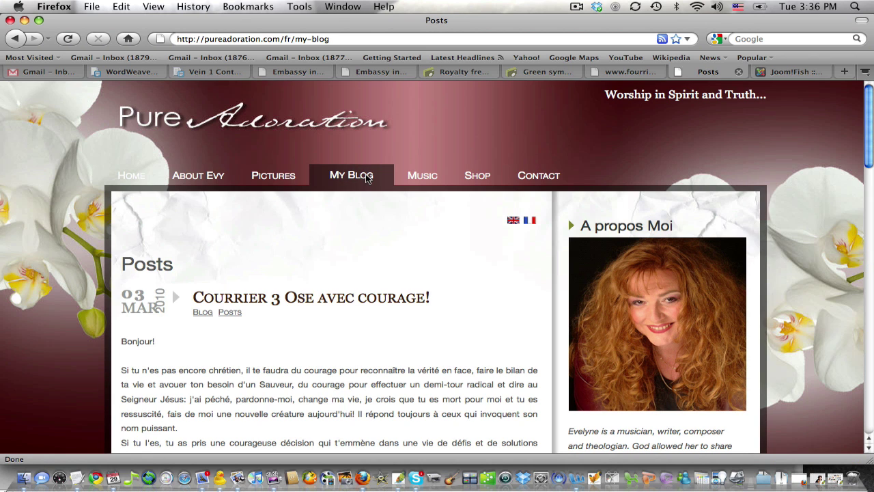
{"action": "scroll", "coordinate": [367, 178], "scroll_direction": "down", "scroll_amount": 10}
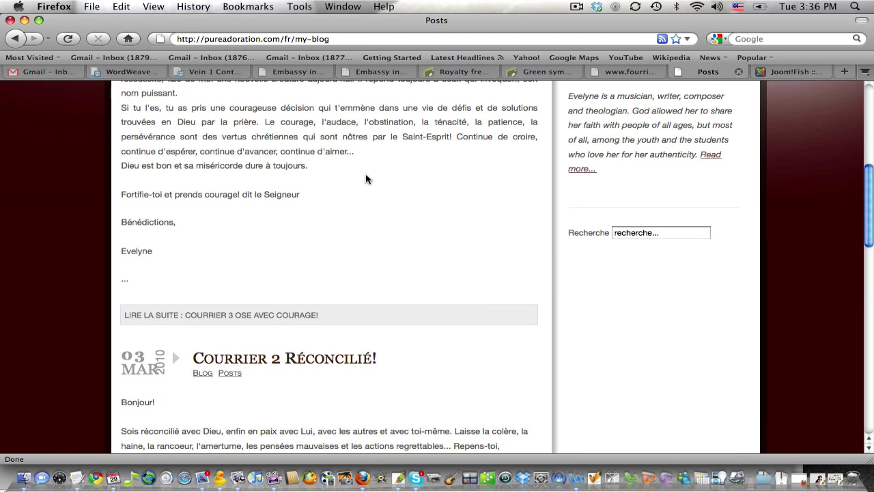
{"action": "scroll", "coordinate": [366, 178], "scroll_direction": "up", "scroll_amount": 10}
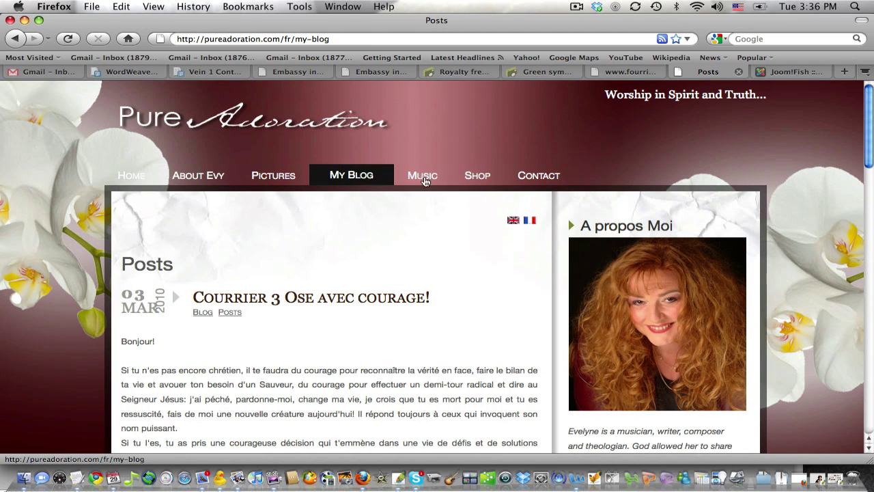
Open the French Music page and look through its list of songs.
{"action": "left_click", "coordinate": [418, 179]}
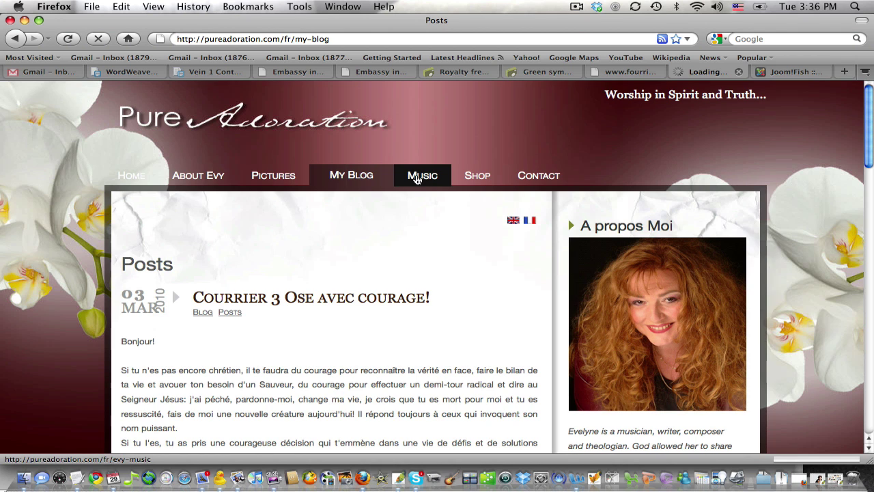
{"action": "scroll", "coordinate": [418, 178], "scroll_direction": "down", "scroll_amount": 5}
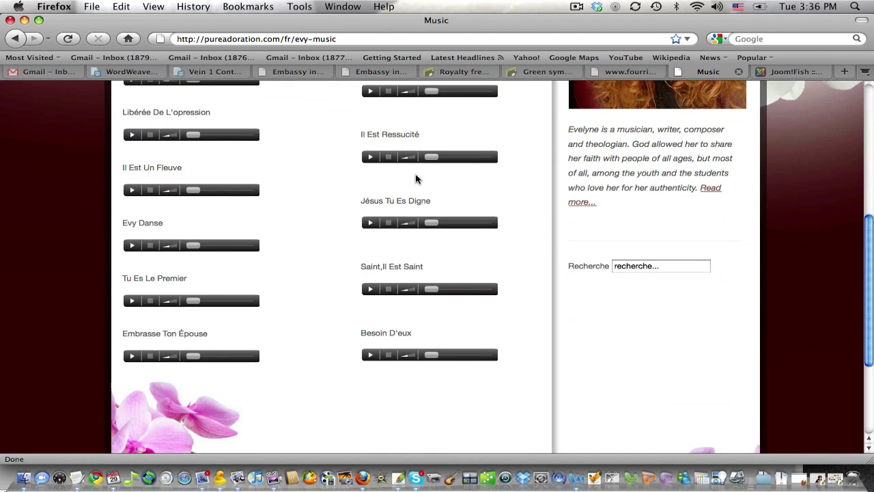
{"action": "scroll", "coordinate": [417, 177], "scroll_direction": "up", "scroll_amount": 5}
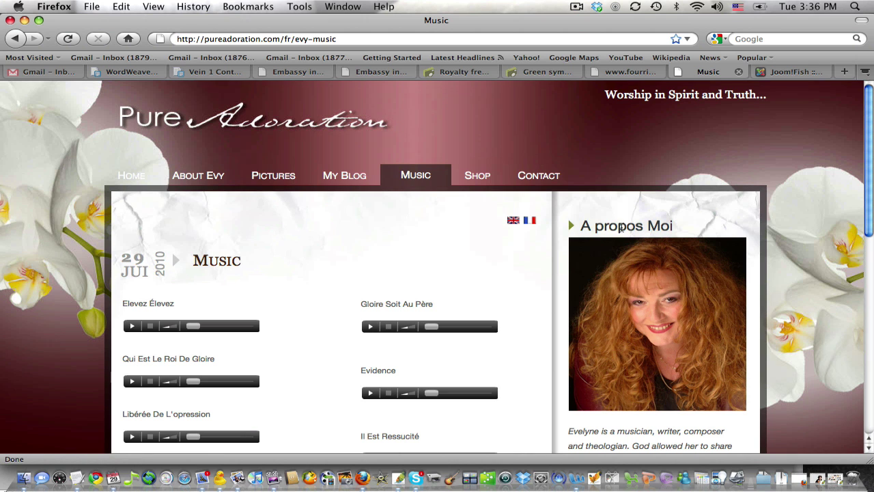
Highlight the untranslated English biography text in the "A propos Moi" module beside the song list.
{"action": "scroll", "coordinate": [702, 222], "scroll_direction": "down", "scroll_amount": 4}
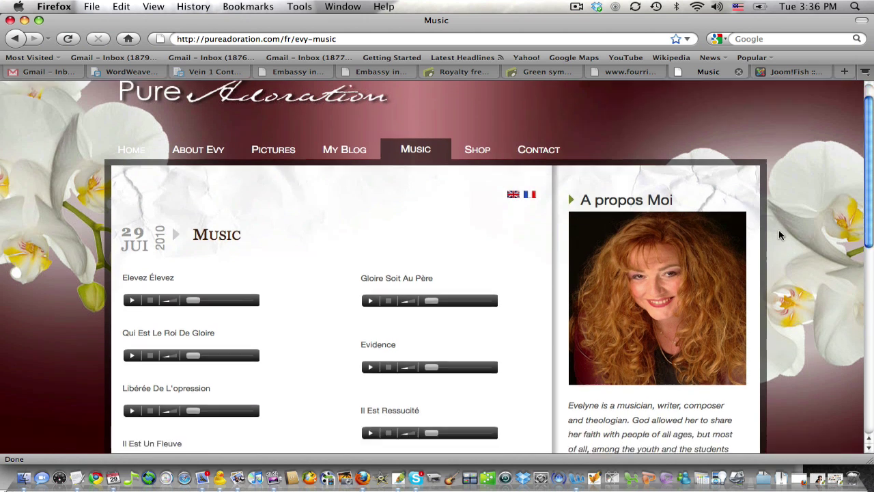
{"action": "triple_click", "coordinate": [634, 250]}
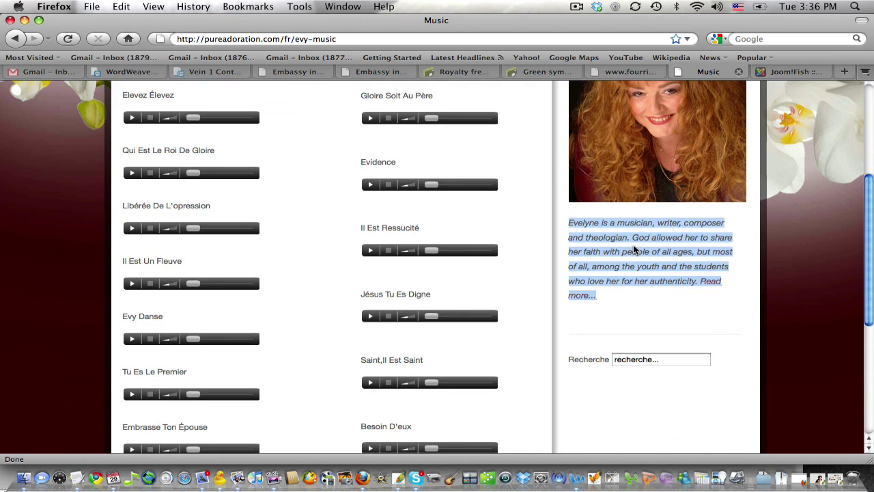
{"action": "left_click", "coordinate": [568, 226]}
{"action": "left_click_drag", "start_coordinate": [569, 226], "coordinate": [727, 294]}
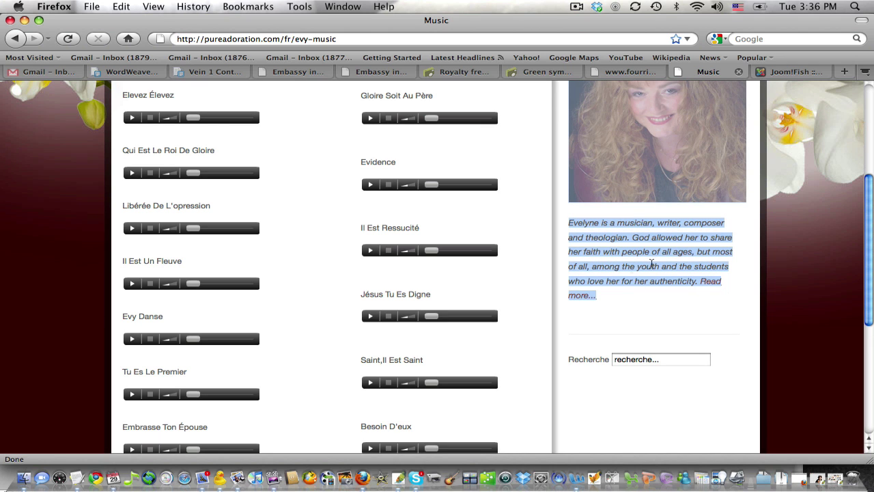
{"action": "scroll", "coordinate": [661, 263], "scroll_direction": "up", "scroll_amount": 4}
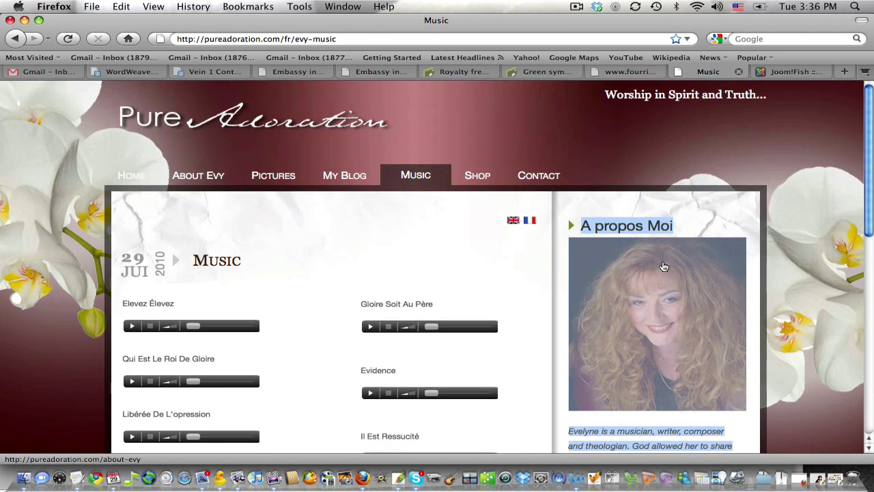
Return to the Joom!Fish translation overview and list the French translations of the Modules content element.
{"action": "left_click", "coordinate": [761, 75]}
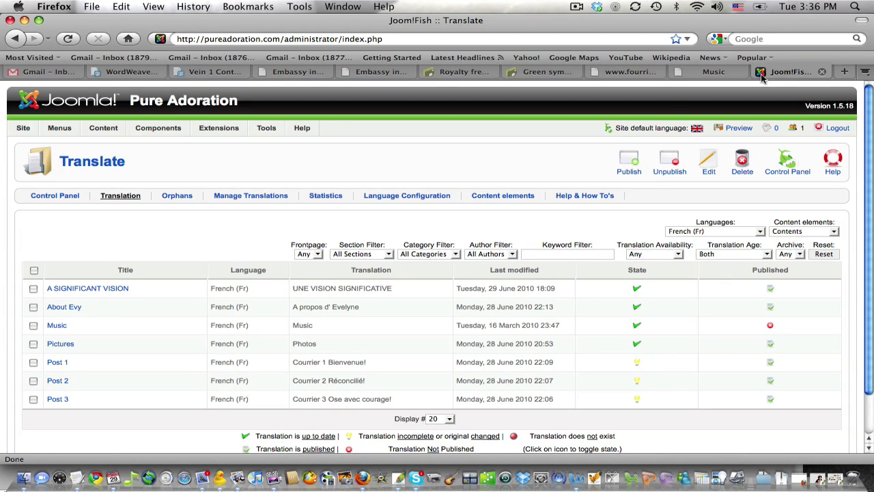
{"action": "left_click", "coordinate": [809, 232]}
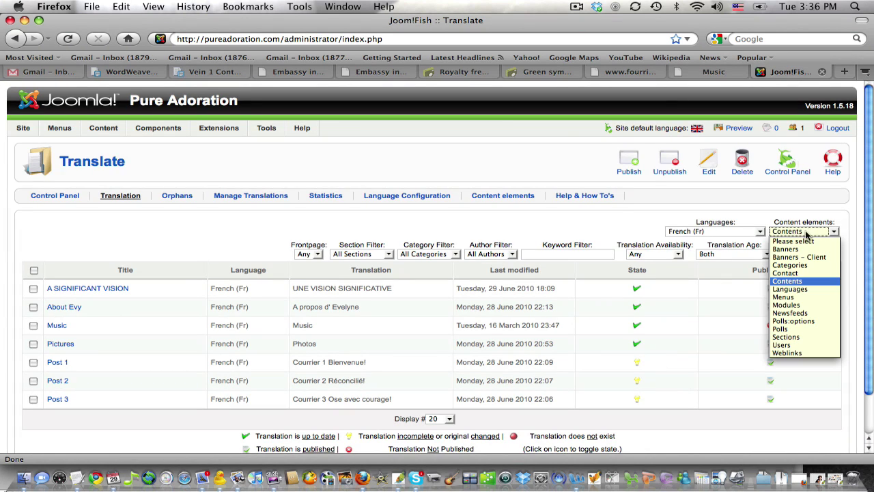
{"action": "left_click", "coordinate": [786, 304]}
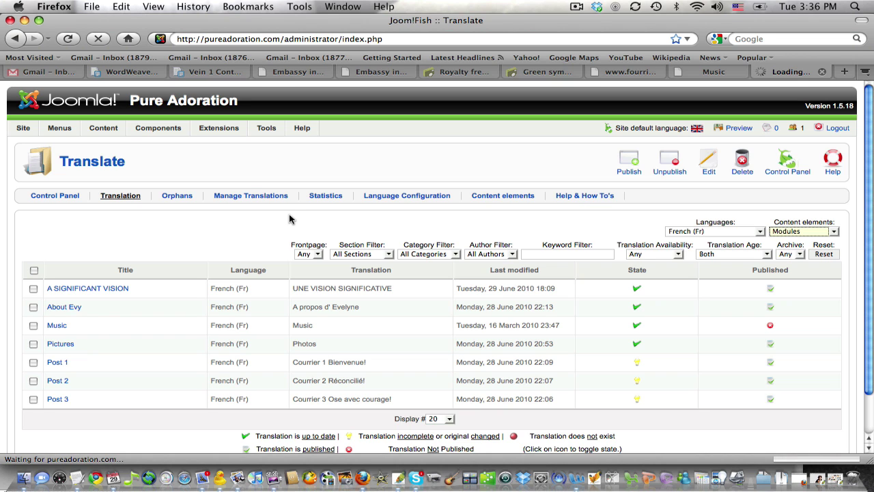
Switch to the website's Music page and display it in English to compare the About Me module title.
{"action": "left_click", "coordinate": [713, 72]}
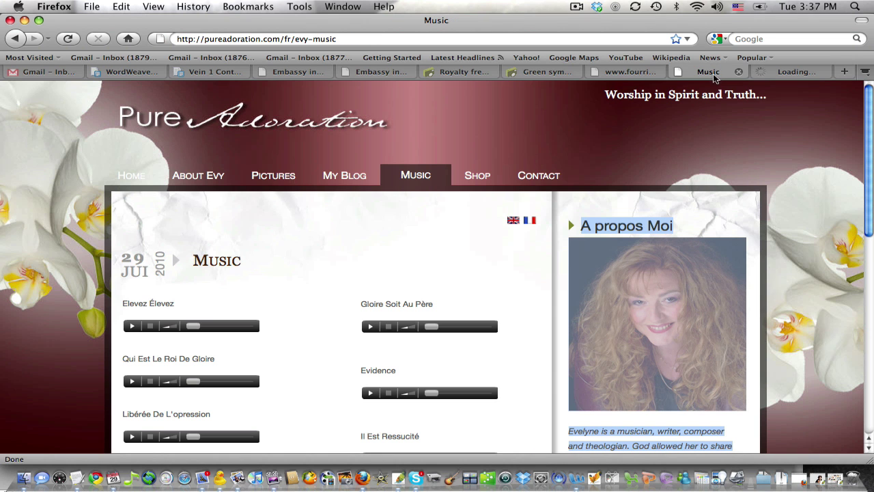
{"action": "left_click", "coordinate": [514, 223]}
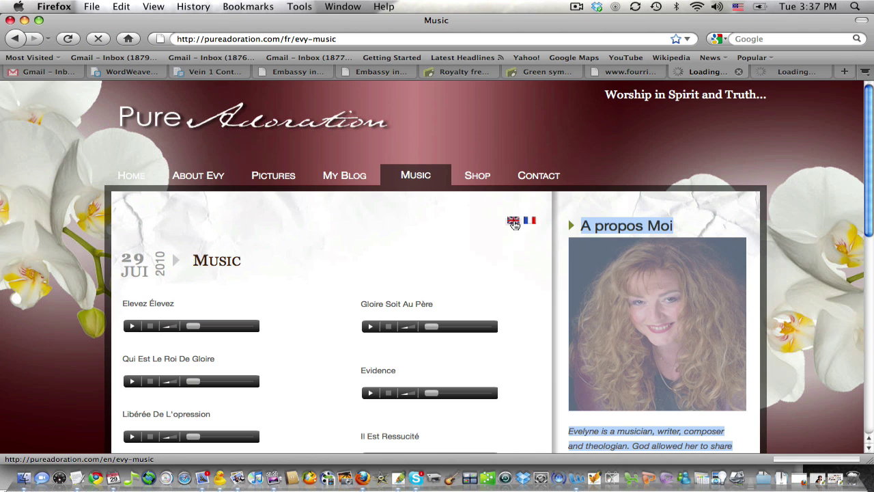
{"action": "left_click", "coordinate": [624, 200]}
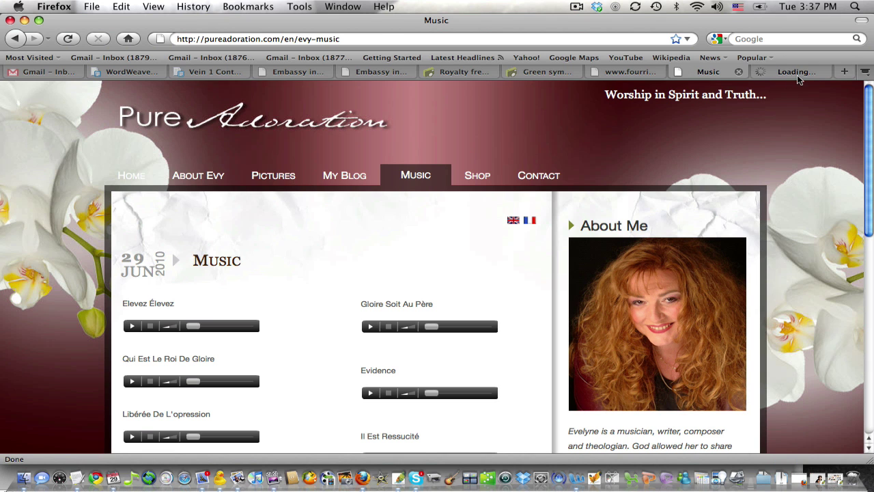
Return to the Joom!Fish module translations and open the French translation of the About Me module for editing.
{"action": "left_click", "coordinate": [797, 74]}
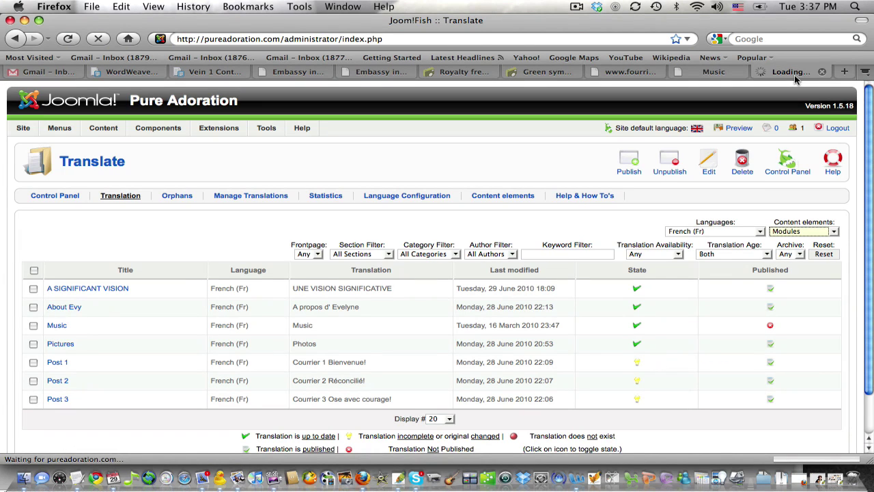
{"action": "left_click", "coordinate": [698, 75]}
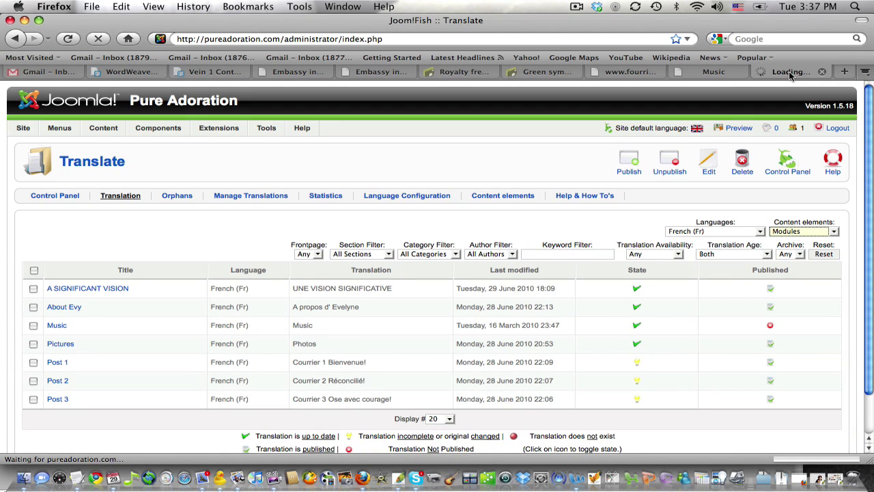
{"action": "left_click", "coordinate": [792, 74]}
{"action": "left_click", "coordinate": [853, 239]}
{"action": "scroll", "coordinate": [284, 185], "scroll_direction": "down", "scroll_amount": 10}
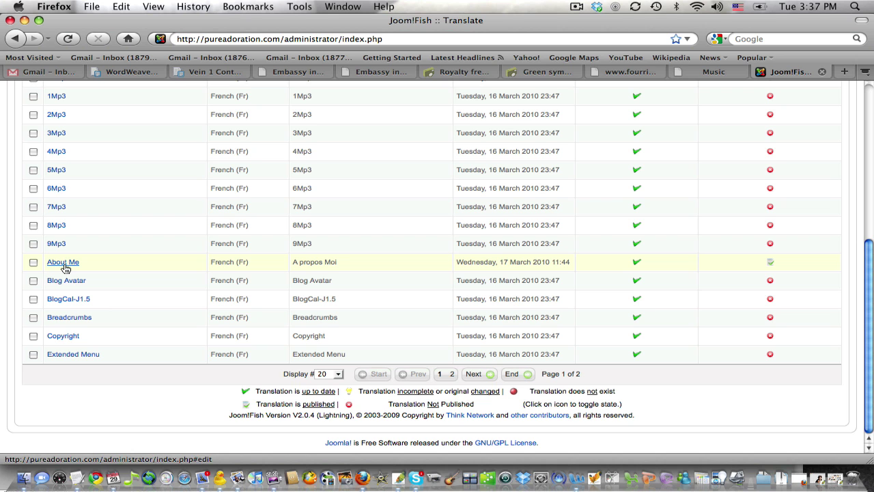
{"action": "scroll", "coordinate": [132, 273], "scroll_direction": "up", "scroll_amount": 10}
{"action": "left_click", "coordinate": [123, 196]}
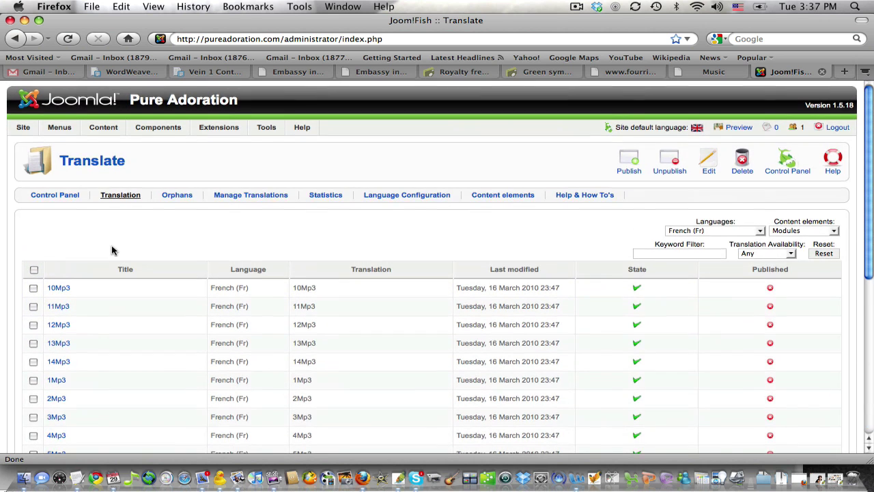
{"action": "scroll", "coordinate": [113, 250], "scroll_direction": "down", "scroll_amount": 8}
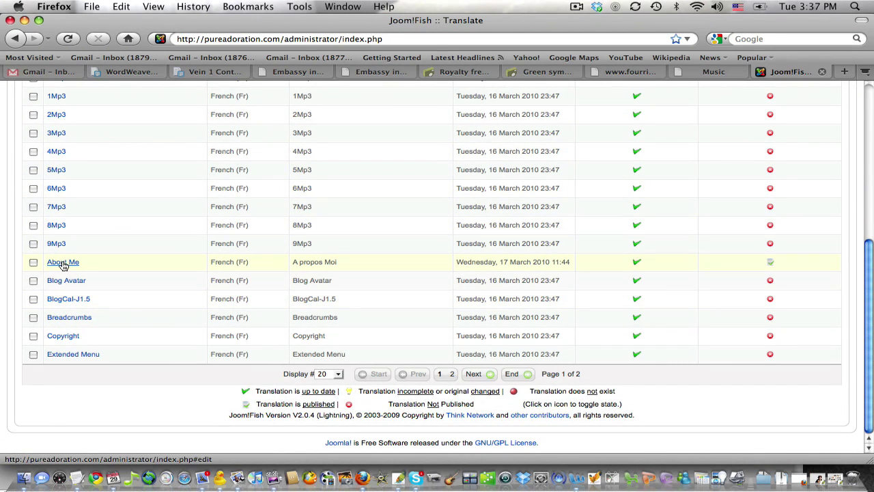
{"action": "left_click", "coordinate": [63, 263]}
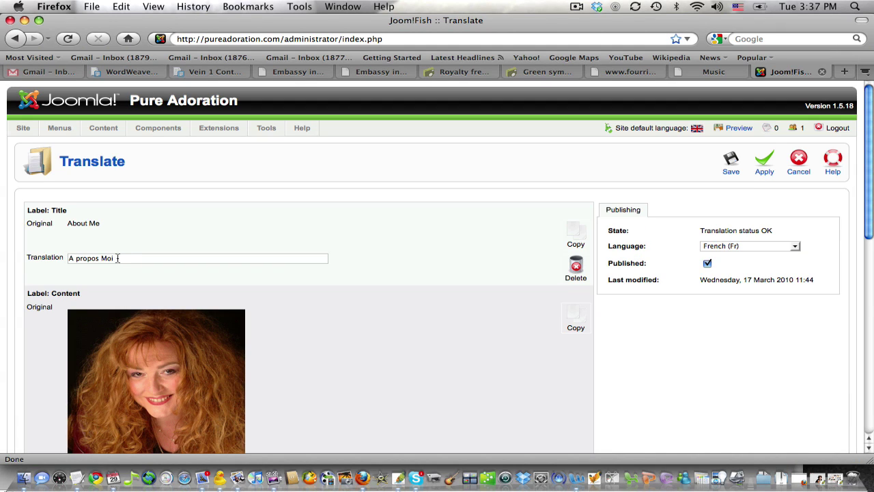
Highlight the "A propos Moi" title translation and display the website's Music page in French to compare the module title.
{"action": "key", "text": "super+a"}
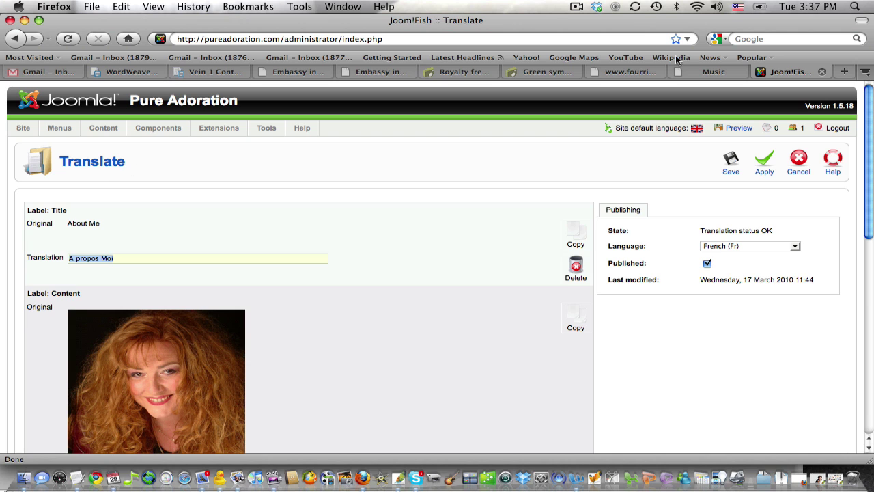
{"action": "left_click", "coordinate": [710, 72]}
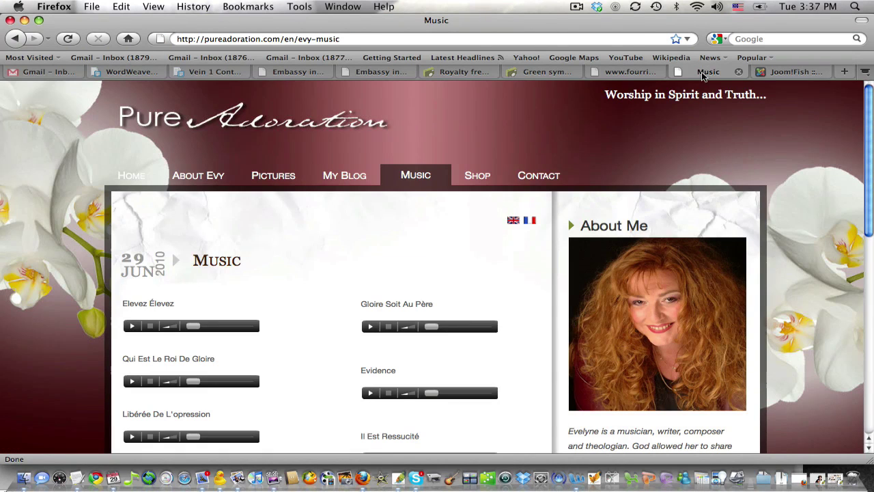
{"action": "left_click", "coordinate": [529, 220]}
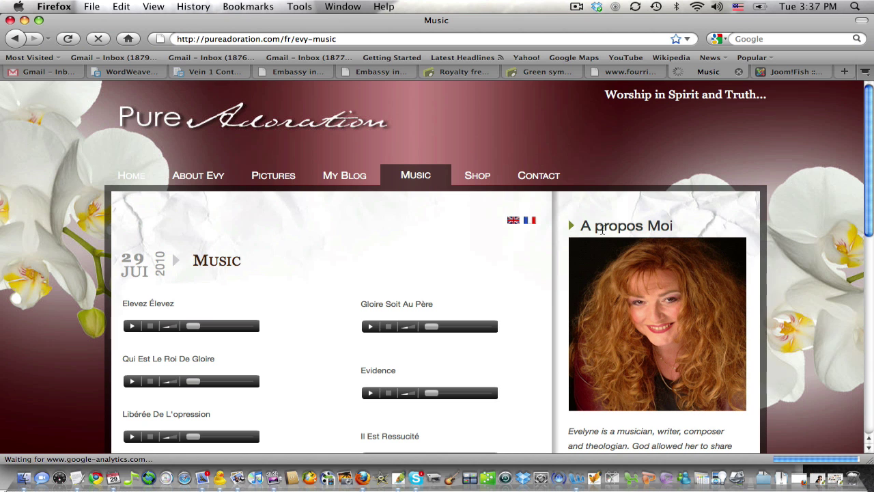
Return to the About Me module translation and highlight the original English biography text under Content.
{"action": "left_click", "coordinate": [792, 74]}
{"action": "scroll", "coordinate": [349, 199], "scroll_direction": "down", "scroll_amount": 2}
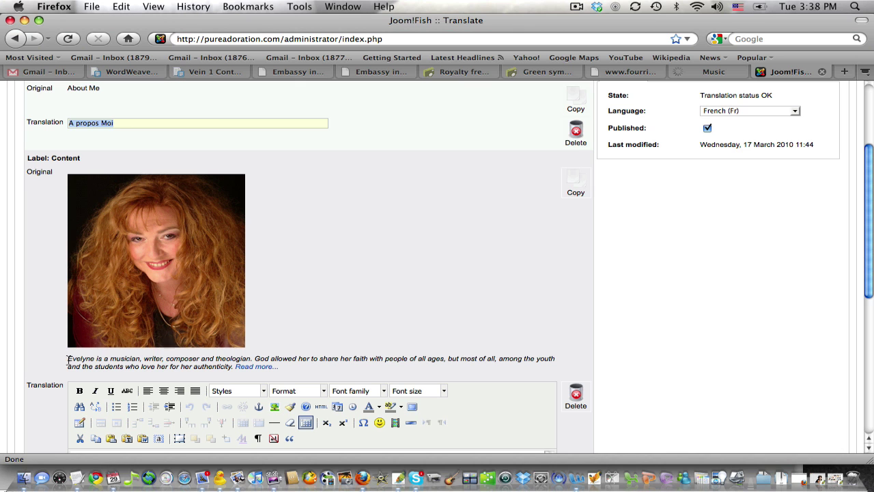
{"action": "left_click_drag", "start_coordinate": [68, 360], "coordinate": [319, 371]}
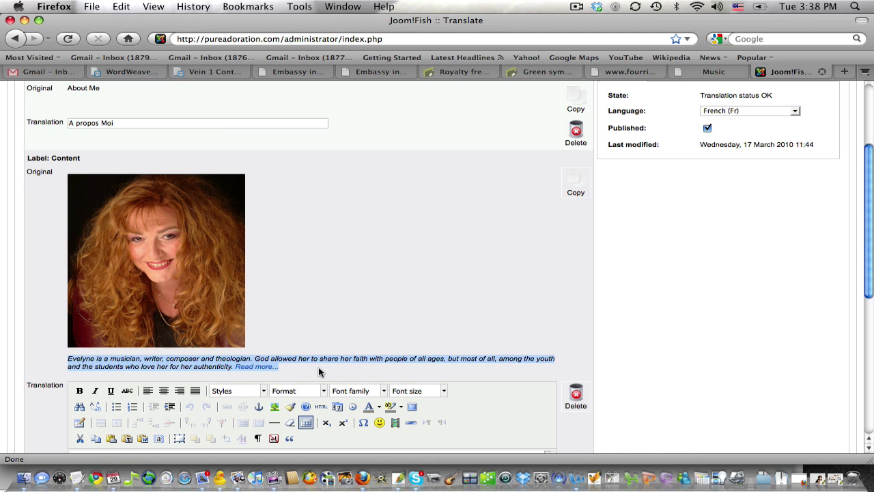
Highlight the biography sentences in the Content translation editor, leaving out the "Read more..." link.
{"action": "scroll", "coordinate": [359, 289], "scroll_direction": "down", "scroll_amount": 8}
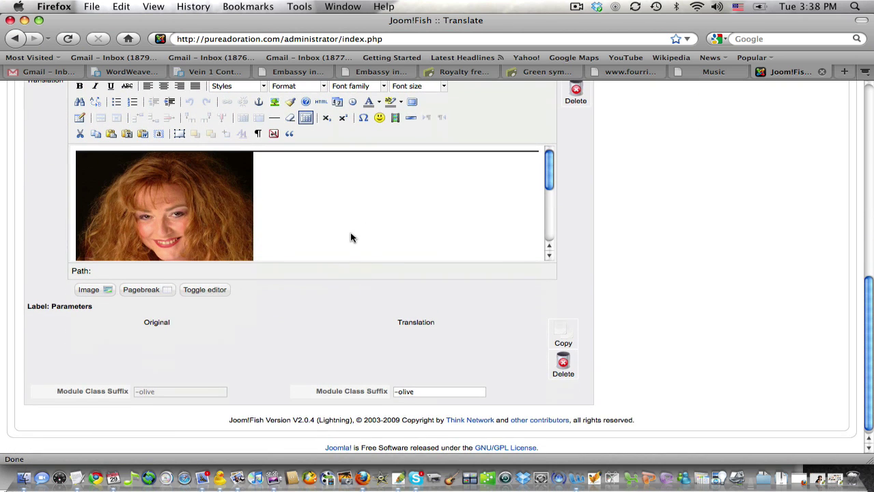
{"action": "left_click", "coordinate": [350, 237]}
{"action": "scroll", "coordinate": [351, 236], "scroll_direction": "down", "scroll_amount": 3}
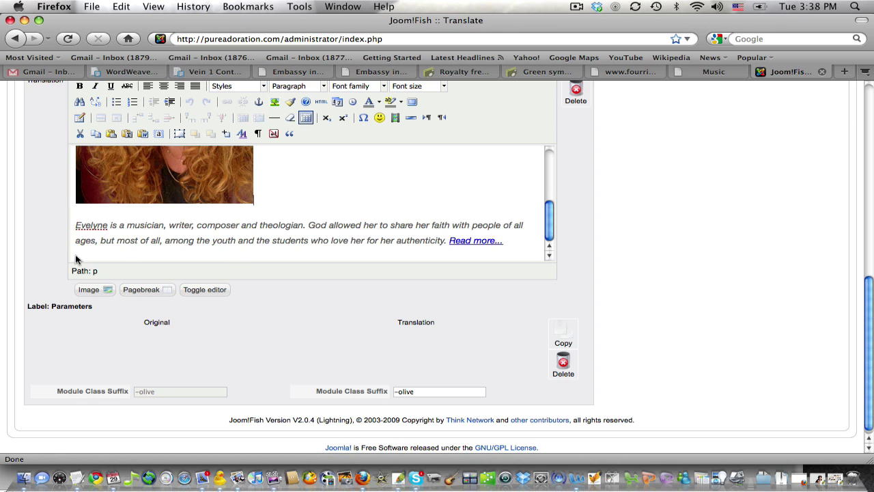
{"action": "left_click_drag", "start_coordinate": [77, 225], "coordinate": [447, 241]}
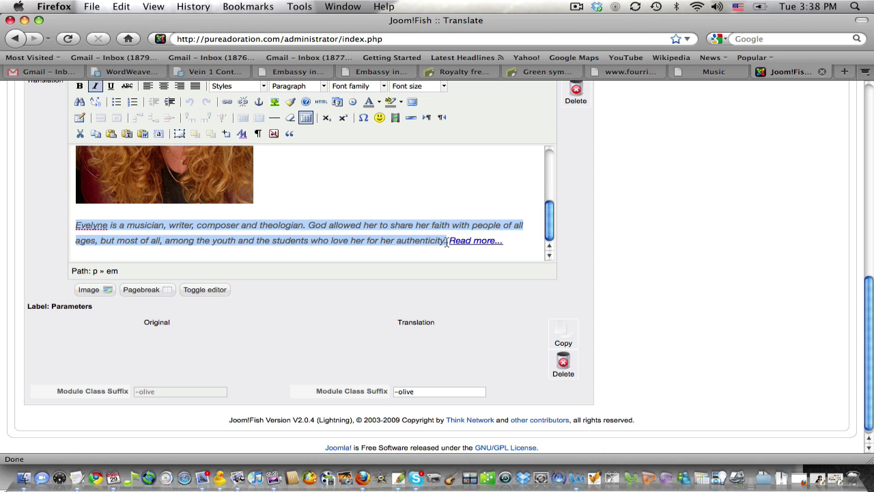
Look over the portrait in the Content translation editor and highlight the whole biography paragraph, including the "Read more..." link.
{"action": "scroll", "coordinate": [447, 243], "scroll_direction": "up", "scroll_amount": 2}
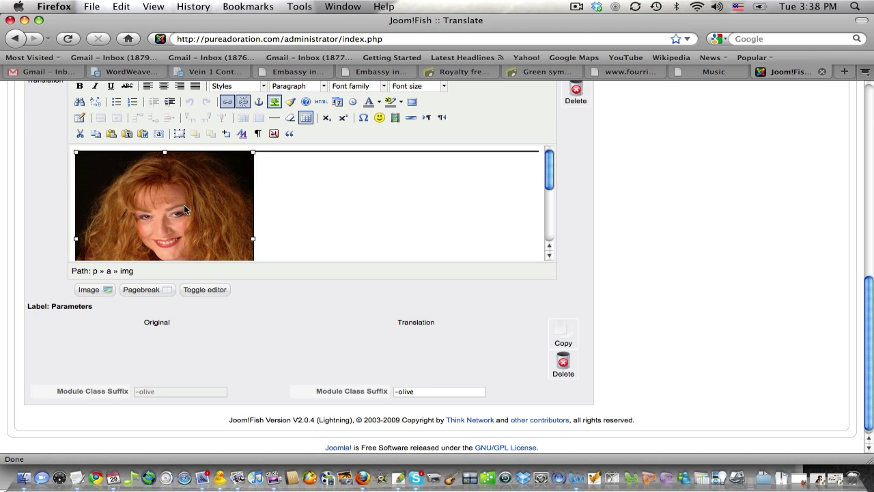
{"action": "left_click", "coordinate": [367, 214]}
{"action": "scroll", "coordinate": [336, 211], "scroll_direction": "down", "scroll_amount": 3}
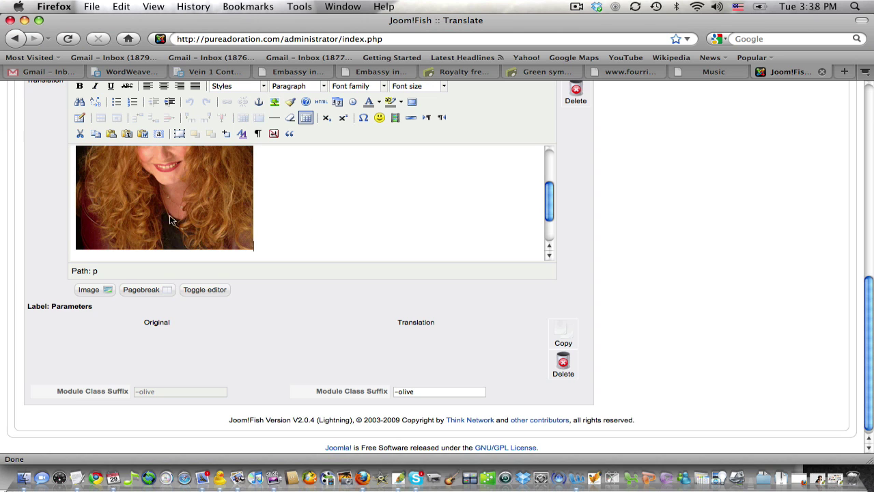
{"action": "scroll", "coordinate": [171, 219], "scroll_direction": "down", "scroll_amount": 1}
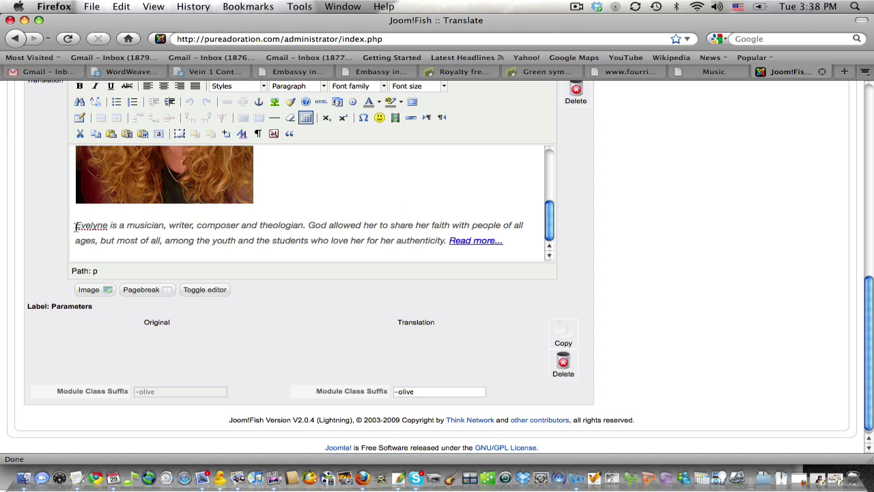
{"action": "left_click_drag", "start_coordinate": [75, 226], "coordinate": [527, 240]}
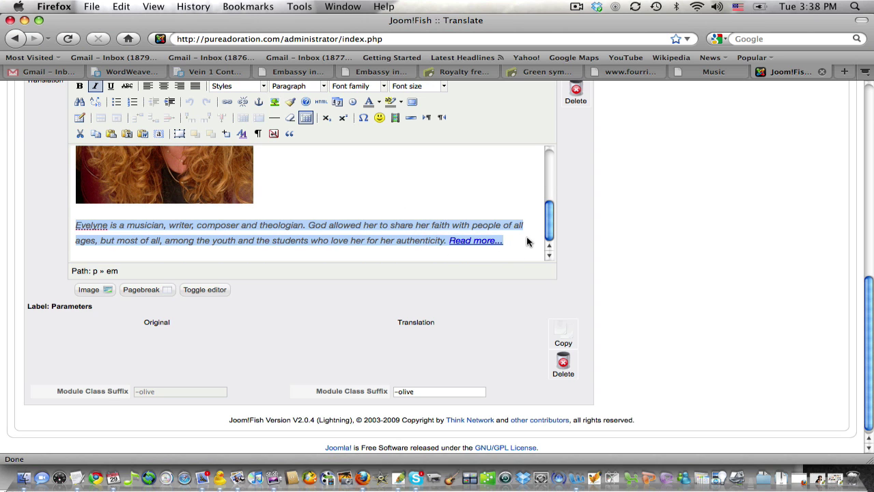
Review the translation form, and check the biography in the "A propos Moi" module on the website's French Music page.
{"action": "scroll", "coordinate": [736, 204], "scroll_direction": "up", "scroll_amount": 10}
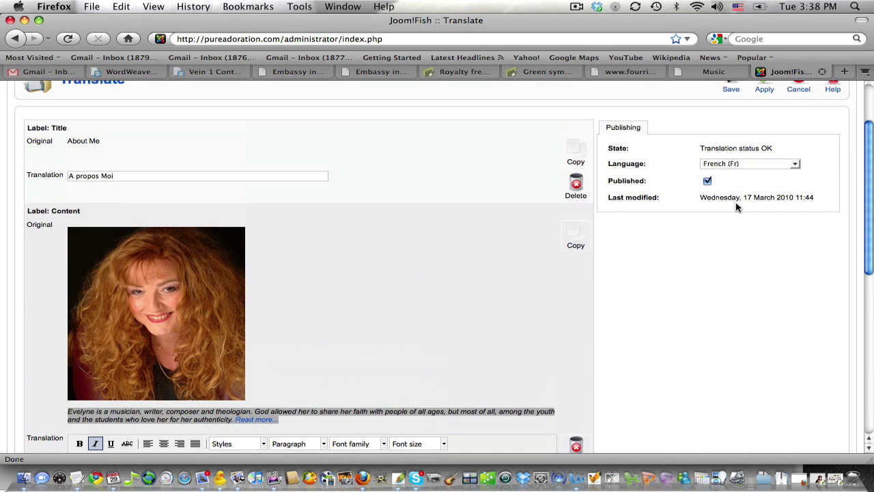
{"action": "scroll", "coordinate": [735, 205], "scroll_direction": "up", "scroll_amount": 2}
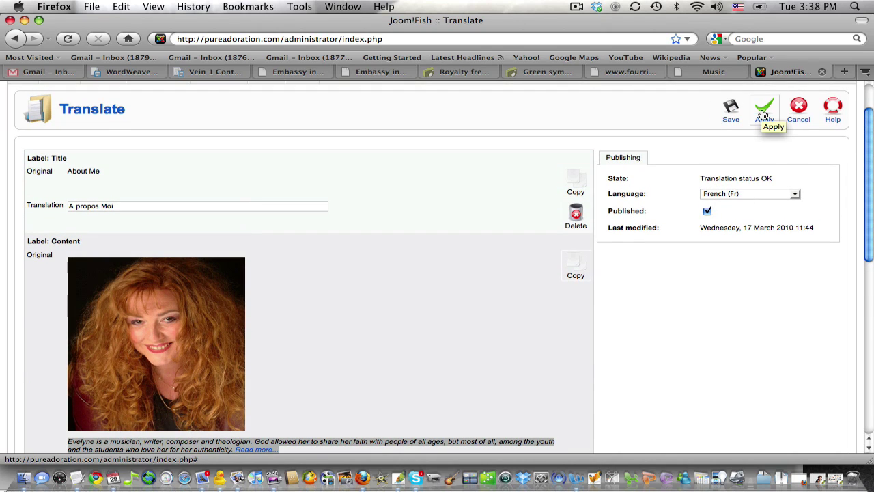
{"action": "left_click", "coordinate": [714, 72]}
{"action": "scroll", "coordinate": [796, 257], "scroll_direction": "down", "scroll_amount": 5}
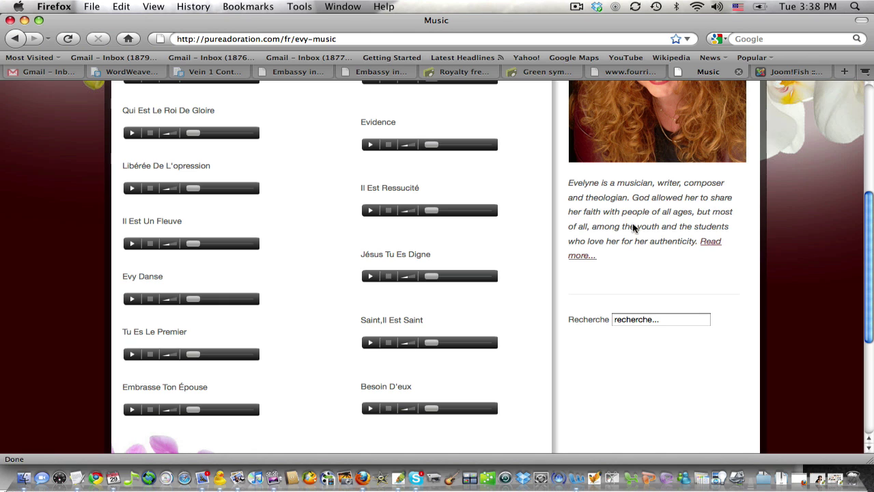
{"action": "scroll", "coordinate": [728, 247], "scroll_direction": "up", "scroll_amount": 5}
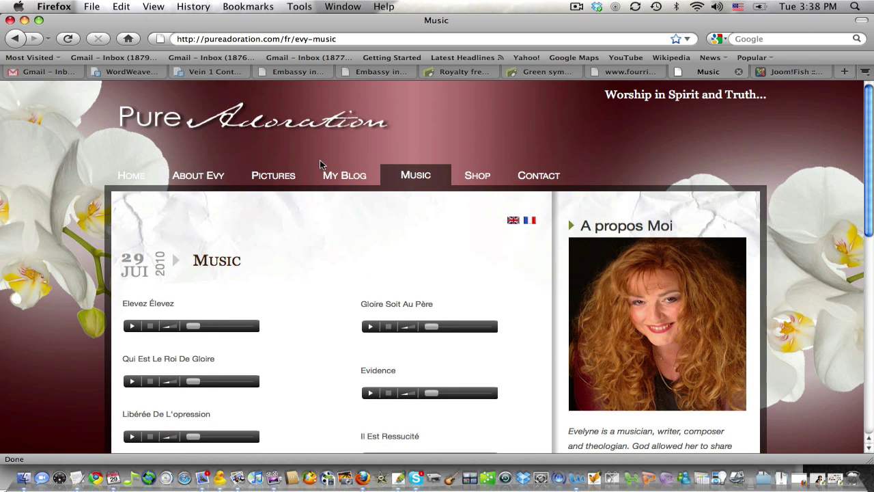
Close the About Me module translation without saving and reset the content element filter to "Please select".
{"action": "left_click", "coordinate": [792, 72]}
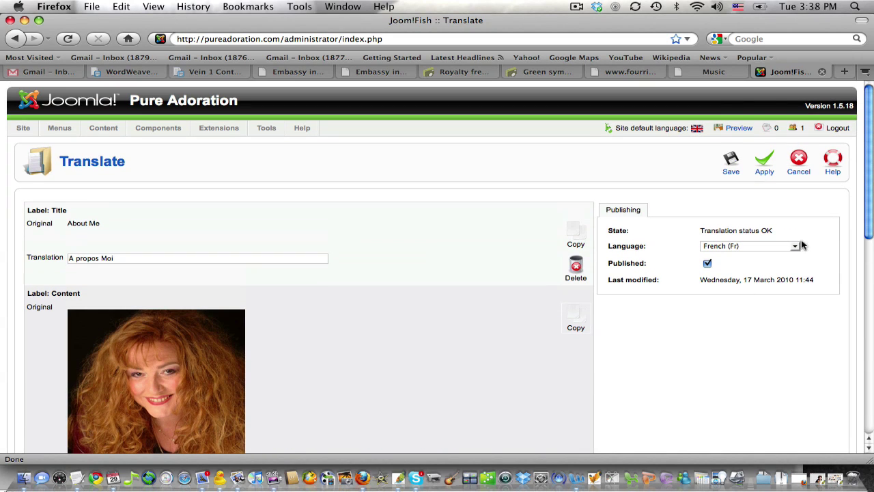
{"action": "left_click", "coordinate": [799, 165]}
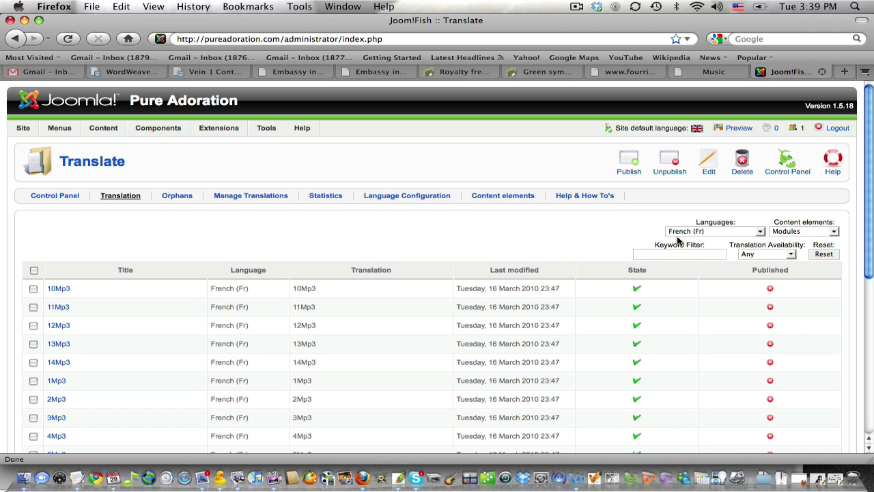
{"action": "left_click", "coordinate": [820, 235]}
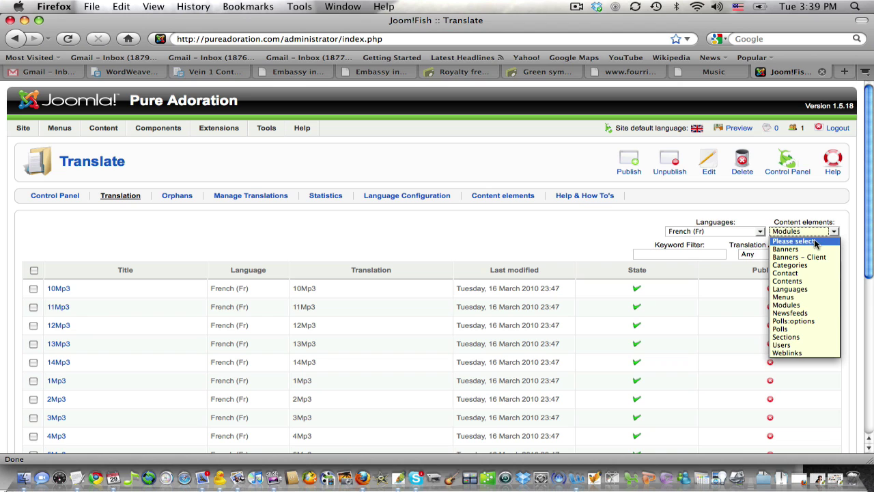
{"action": "left_click", "coordinate": [794, 243]}
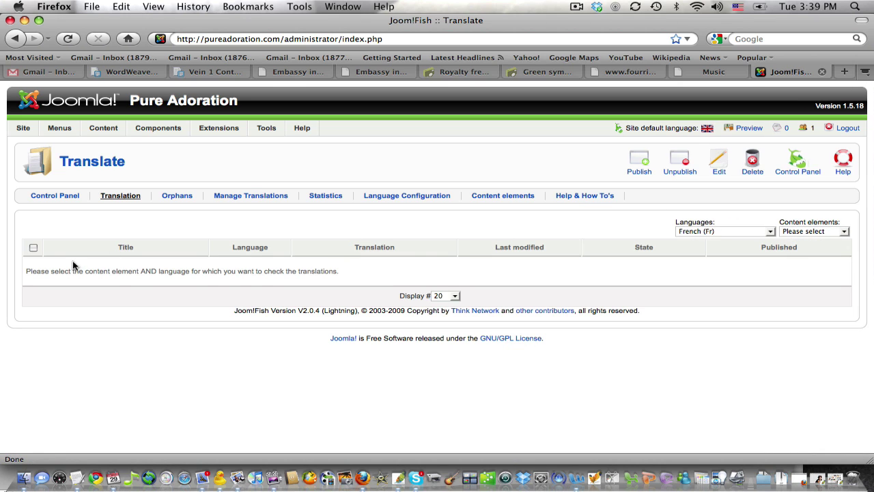
List the French translations of the Menus content element.
{"action": "left_click", "coordinate": [837, 231]}
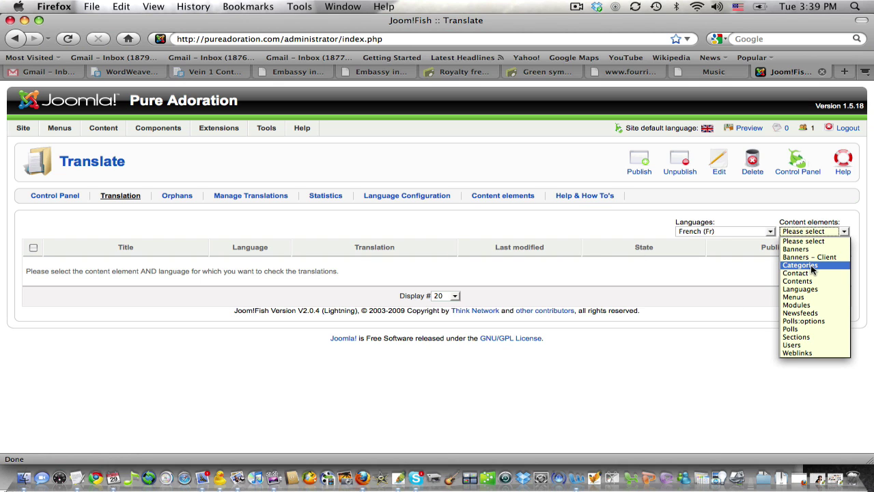
{"action": "left_click", "coordinate": [795, 297]}
{"action": "scroll", "coordinate": [203, 328], "scroll_direction": "down", "scroll_amount": 4}
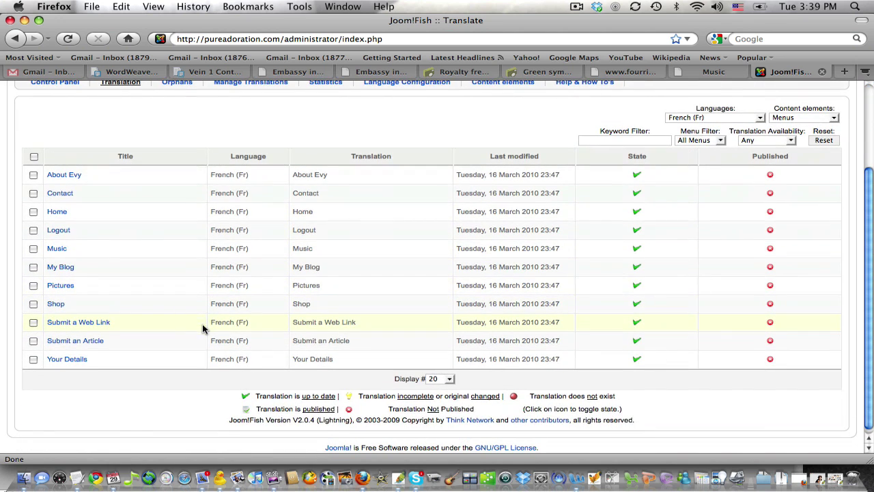
Open the About page's menu item translation, highlight its original and translated names, and close it without saving.
{"action": "left_click", "coordinate": [68, 179]}
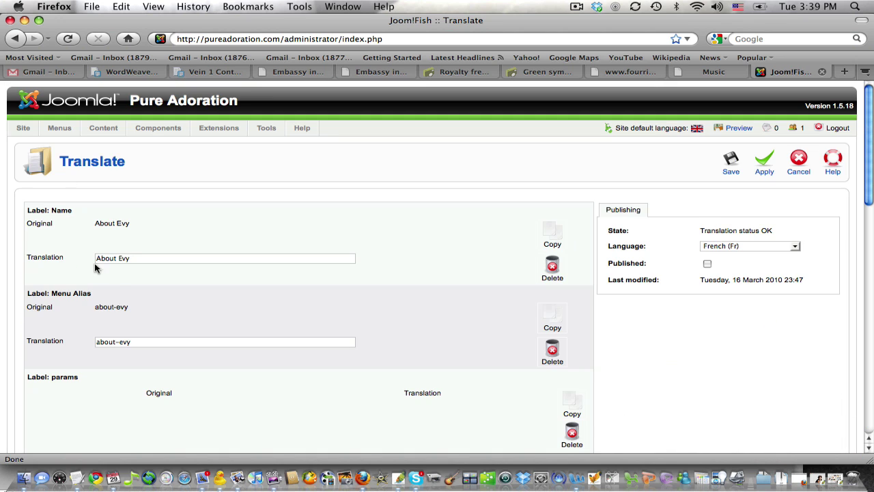
{"action": "triple_click", "coordinate": [110, 224]}
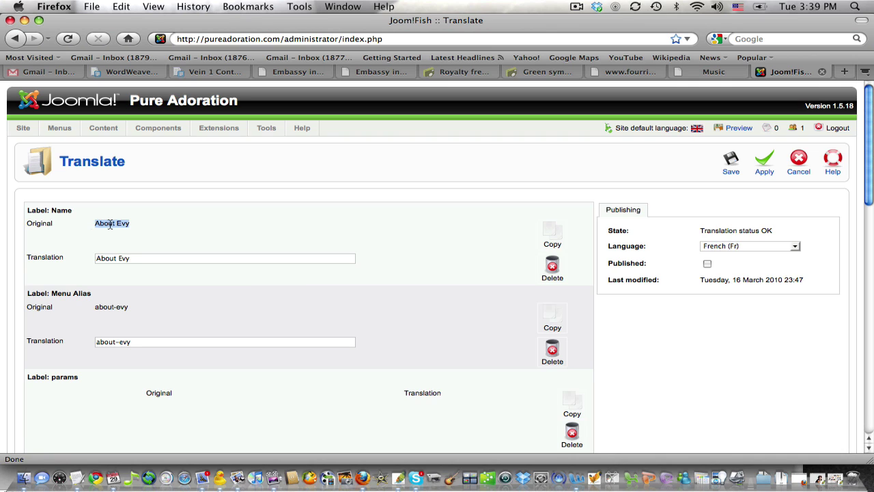
{"action": "double_click", "coordinate": [115, 258]}
{"action": "triple_click", "coordinate": [115, 258]}
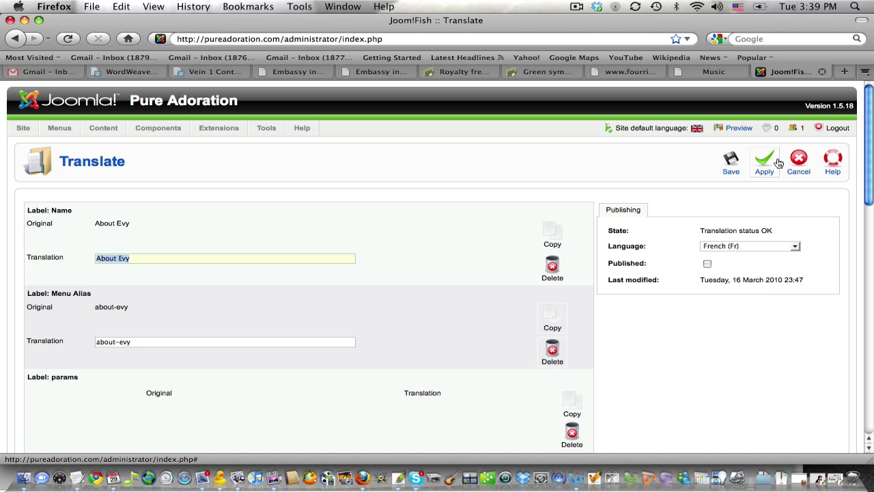
{"action": "left_click", "coordinate": [803, 167]}
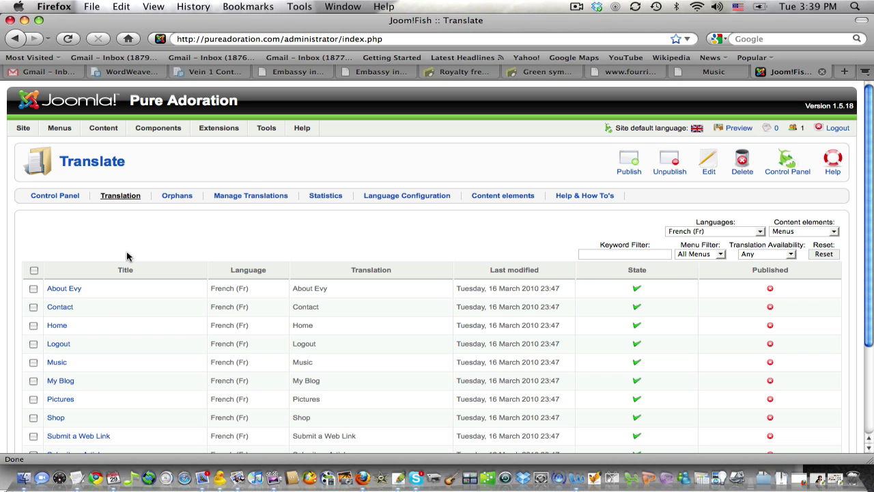
Review the list of French menu translations and view the available content elements, keeping Menus selected.
{"action": "scroll", "coordinate": [41, 232], "scroll_direction": "down", "scroll_amount": 2}
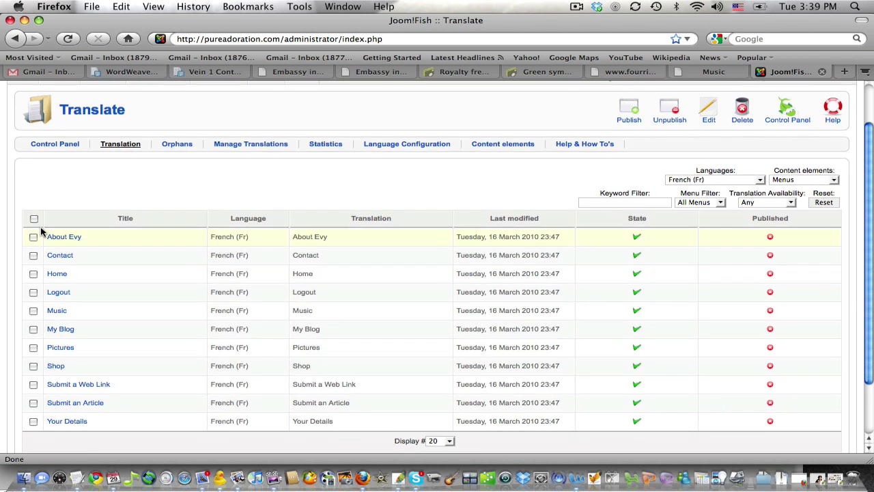
{"action": "scroll", "coordinate": [41, 232], "scroll_direction": "up", "scroll_amount": 1}
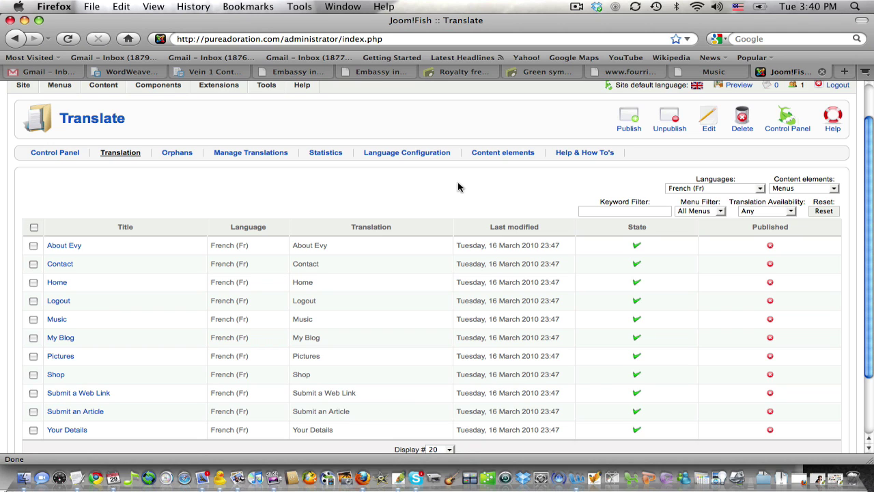
{"action": "left_click", "coordinate": [824, 189]}
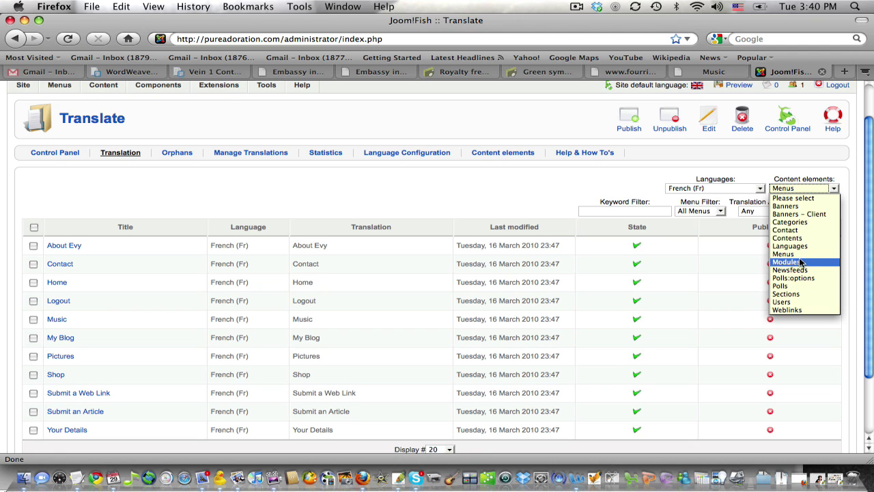
{"action": "left_click", "coordinate": [357, 177]}
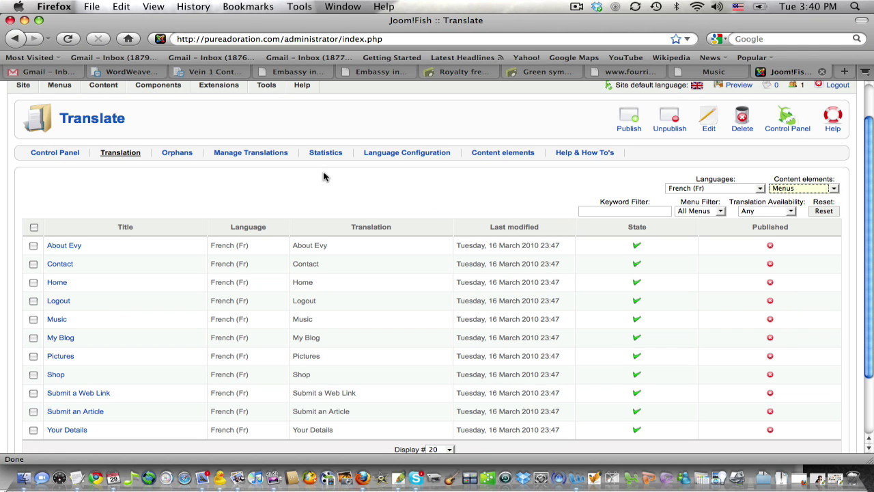